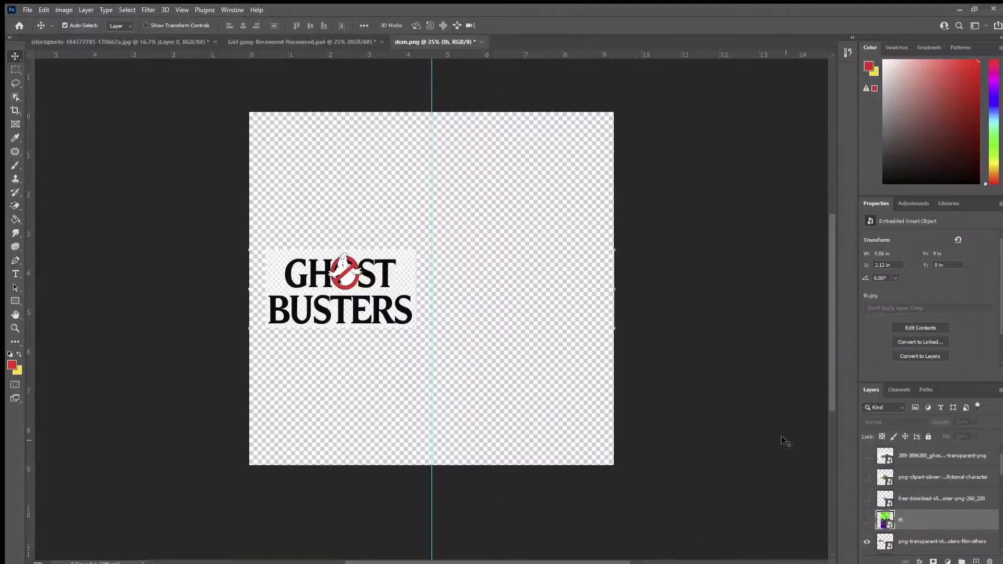
- Show the slime drip layer below the logo and stretch it to the full canvas width
click(866, 520)
drag(935, 541, 935, 514)
click(867, 520)
click(935, 540)
key(ctrl+t)
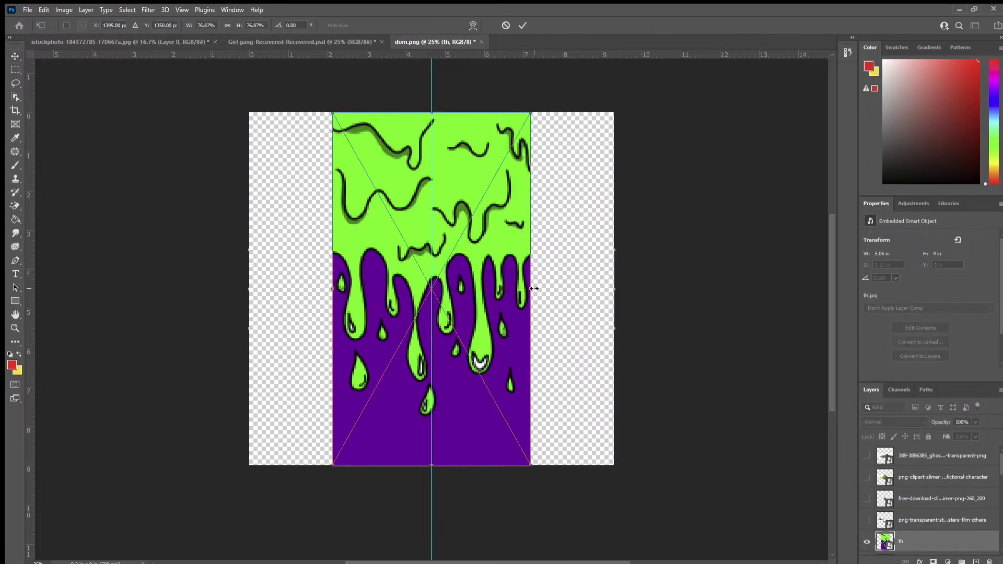
drag(534, 289, 616, 288)
drag(332, 289, 249, 289)
key(Return)
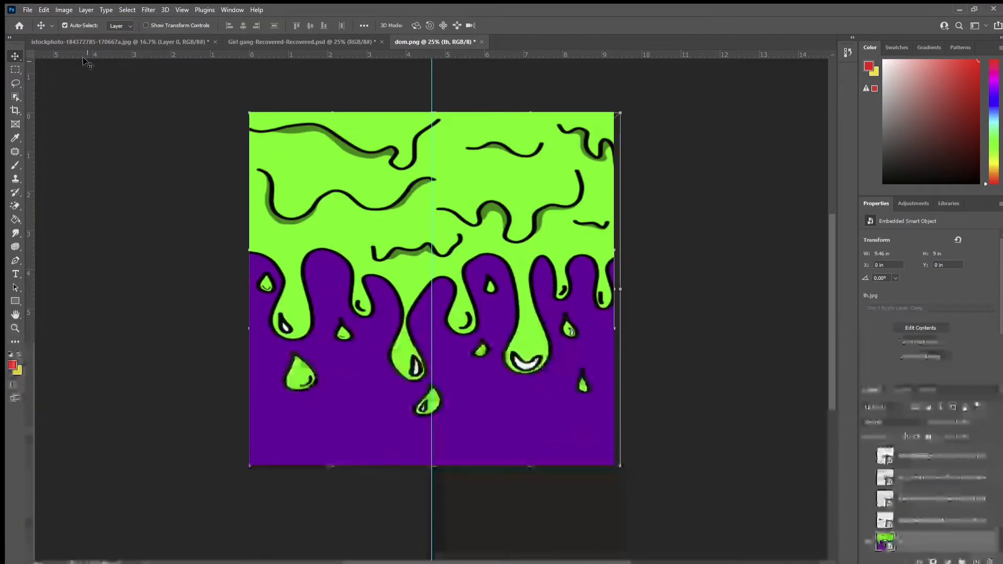
- Erase the slime's purple background with the Magic Eraser and drag in the black-and-white cloud texture
click(15, 206)
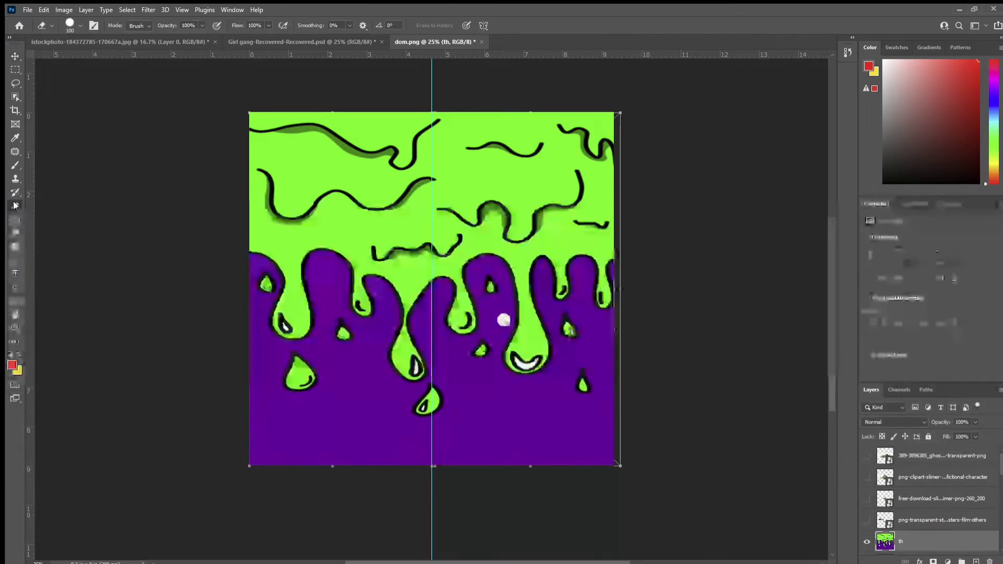
click(362, 437)
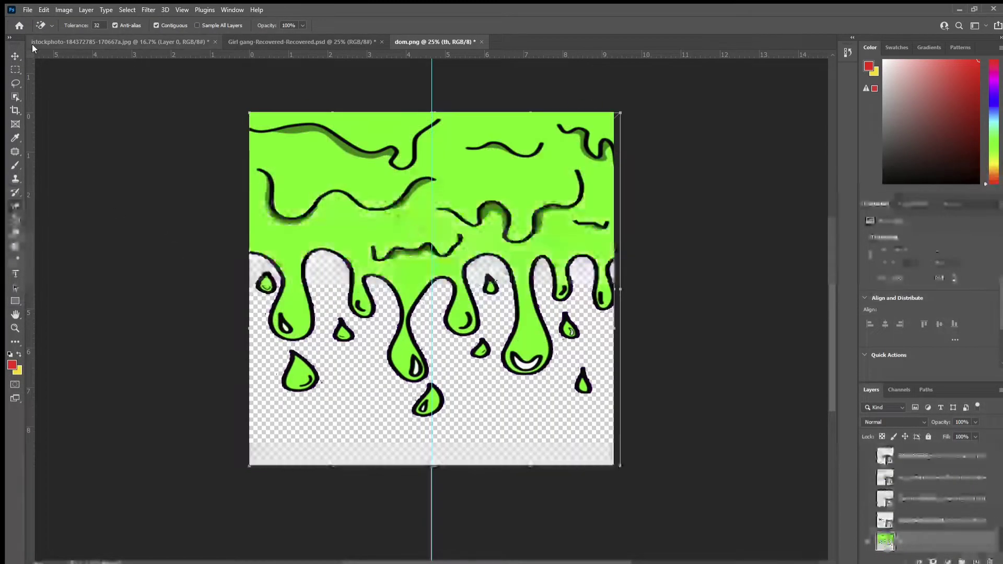
key(ctrl+z)
key(ctrl+z)
key(ctrl+z)
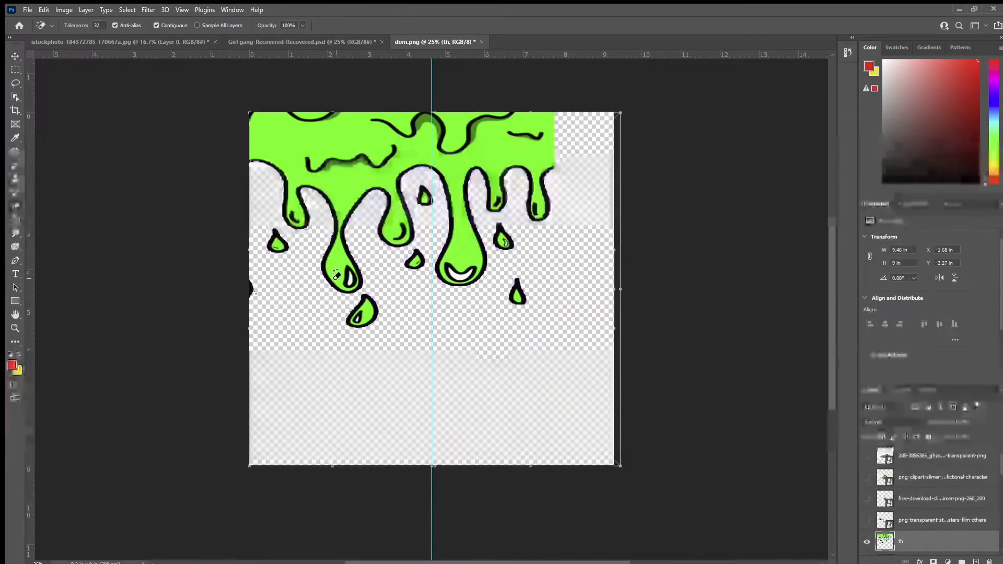
key(ctrl+z)
key(ctrl+z)
key(ctrl+t)
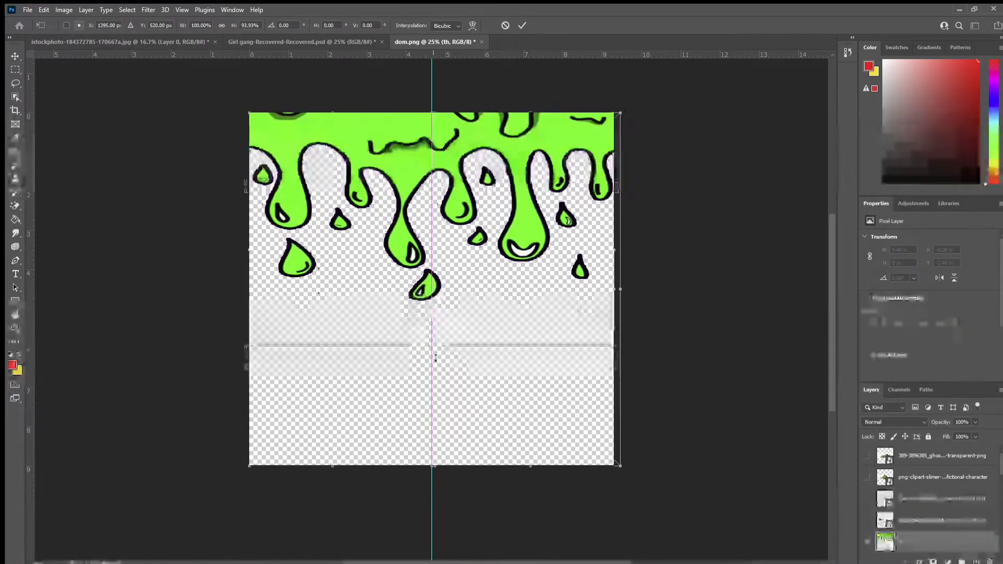
key(Return)
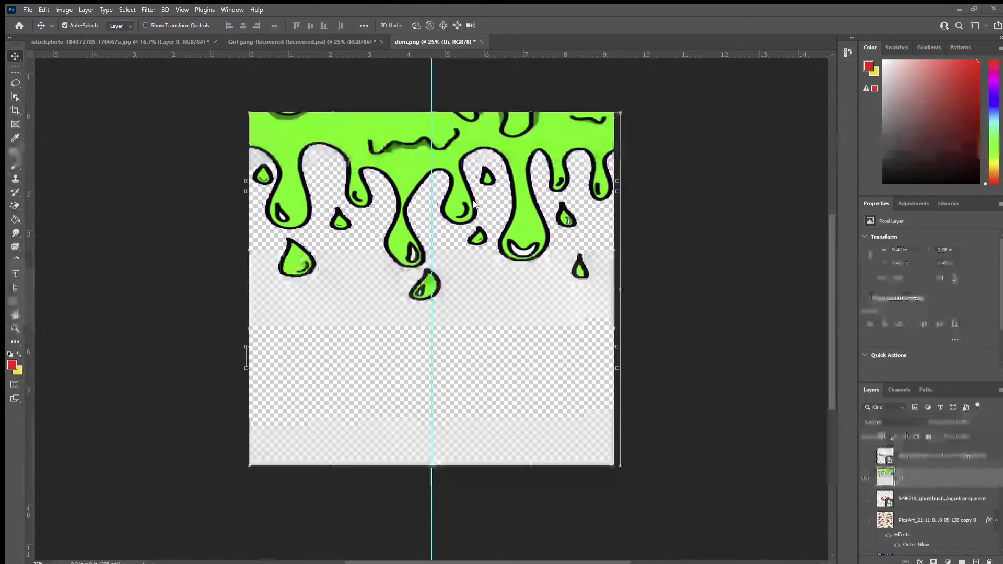
drag(473, 203, 656, 349)
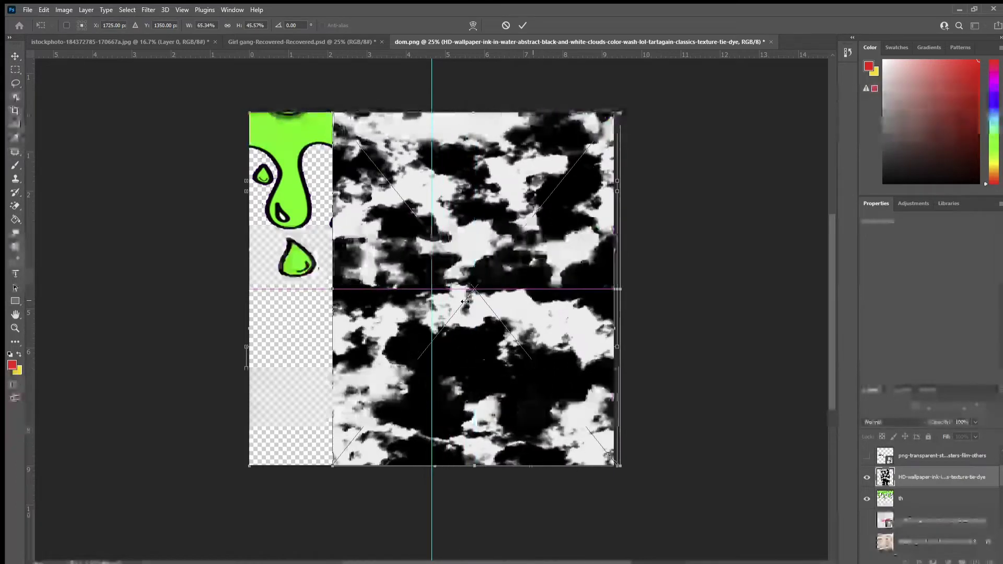
- Commit the cloud texture behind the slime, raise the right Slimer, and show the logo layer
click(522, 26)
drag(900, 498, 931, 459)
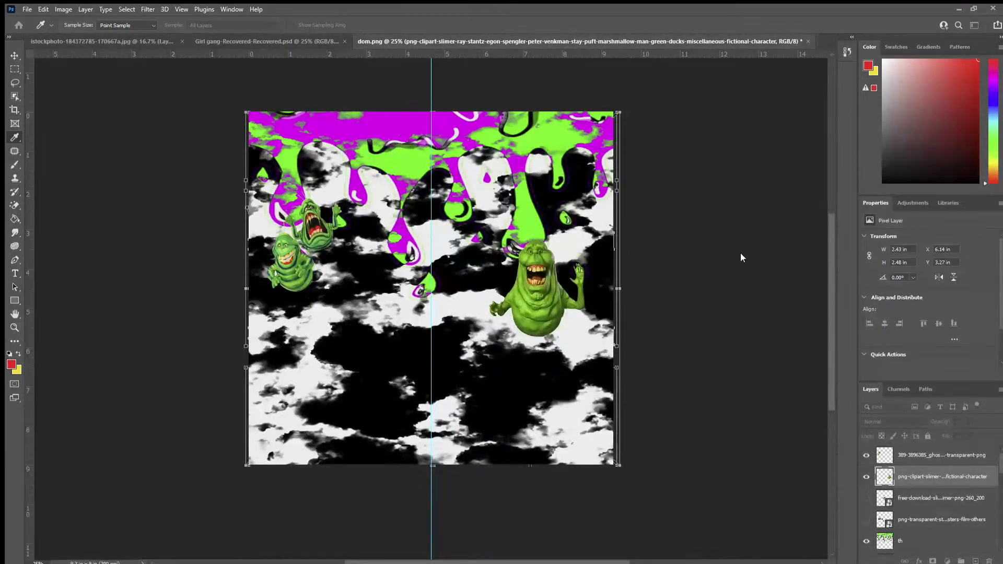
key(ctrl+t)
drag(543, 282, 545, 221)
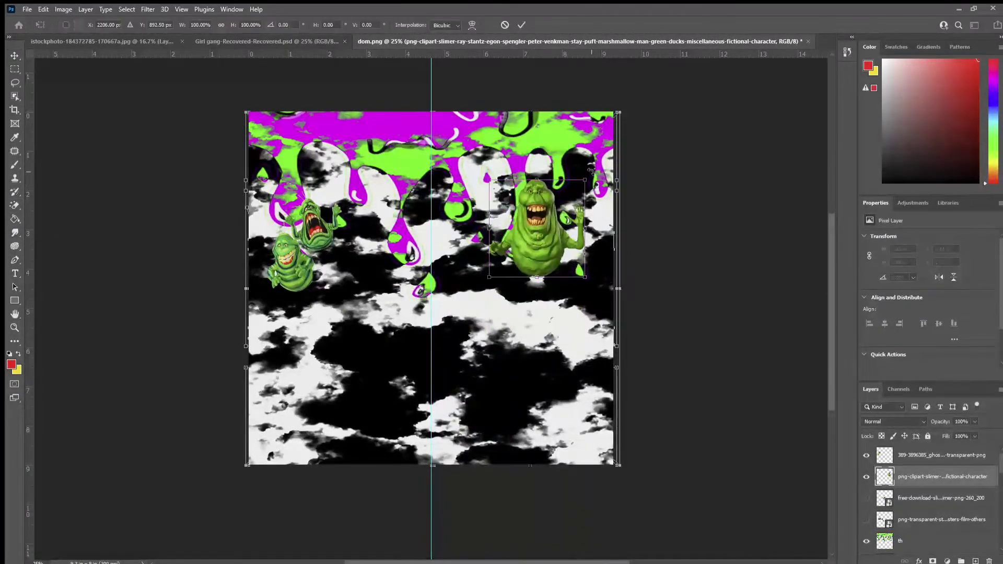
key(Return)
click(866, 497)
click(866, 519)
- Drag the Ghostbusters logo layer to the canvas centre, then zoom in on the collage
click(866, 497)
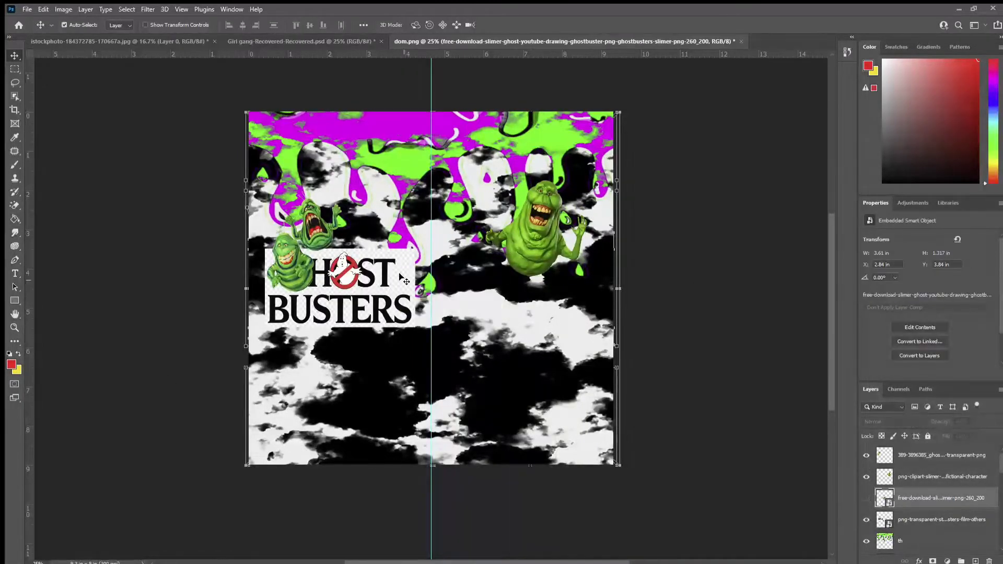
drag(404, 281, 482, 316)
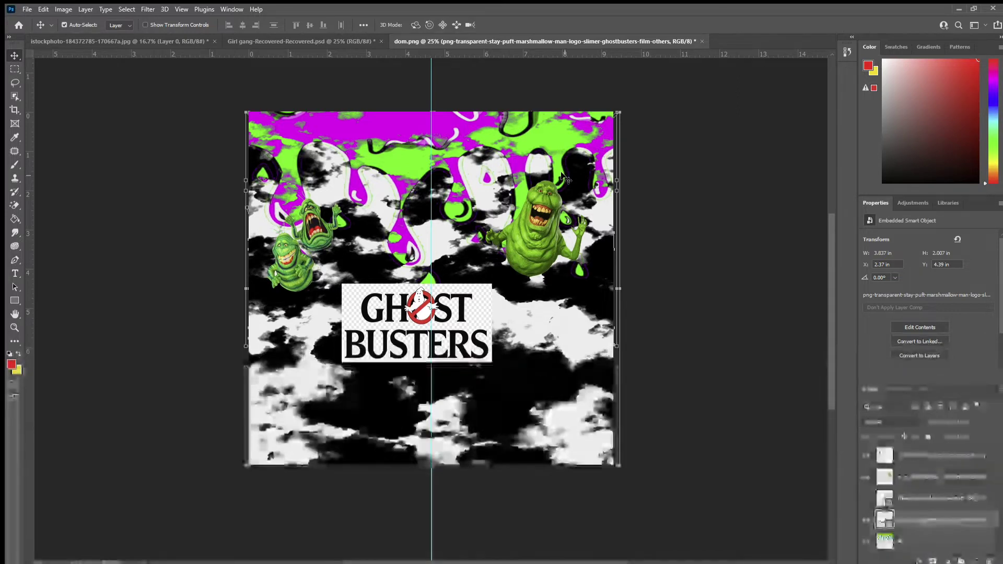
key(ctrl+plus)
- Remove the white box behind the Ghostbusters logo with the Magic Eraser
click(919, 540)
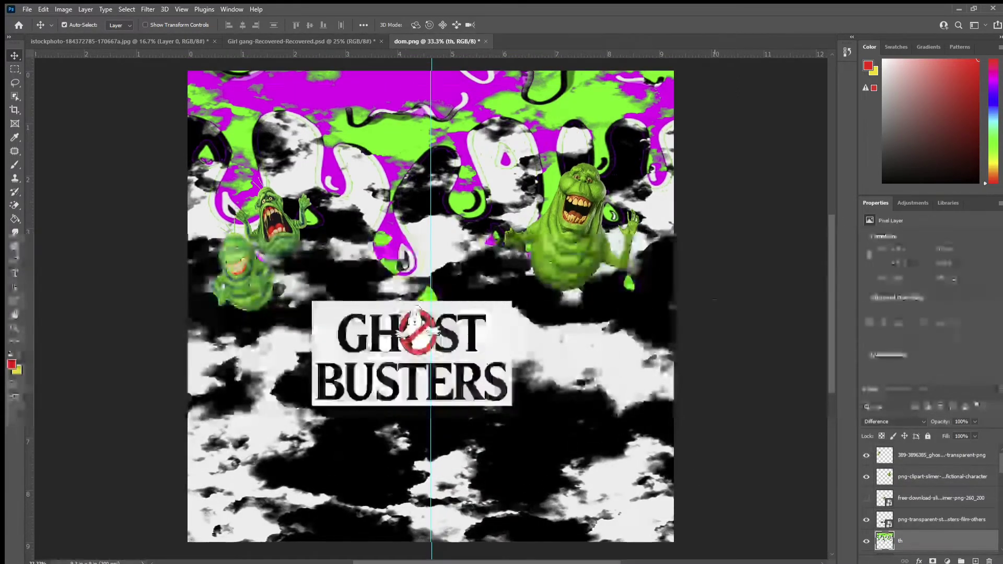
key(e)
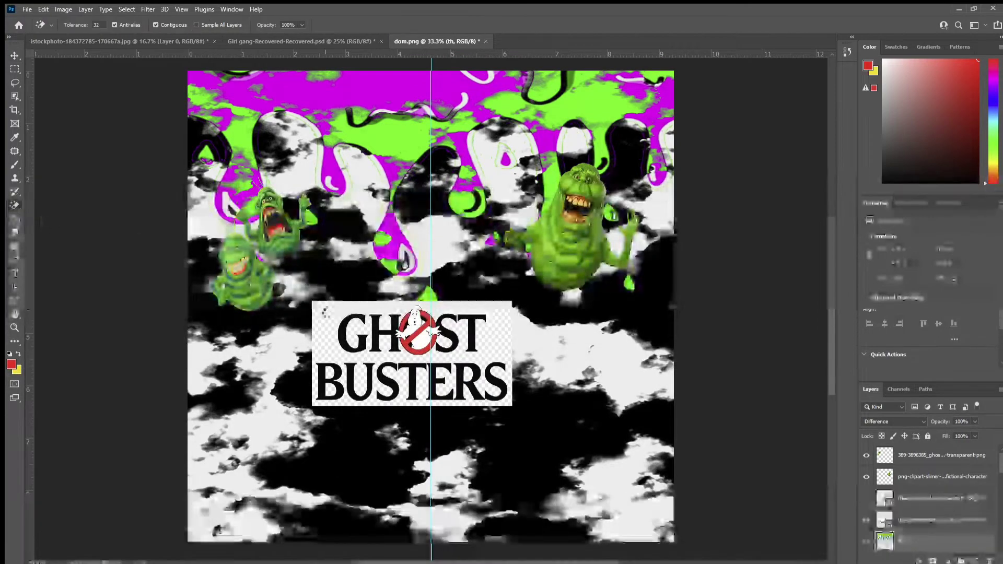
scroll(329, 304, up, 1)
ctrl+click(328, 330)
key(shift+e)
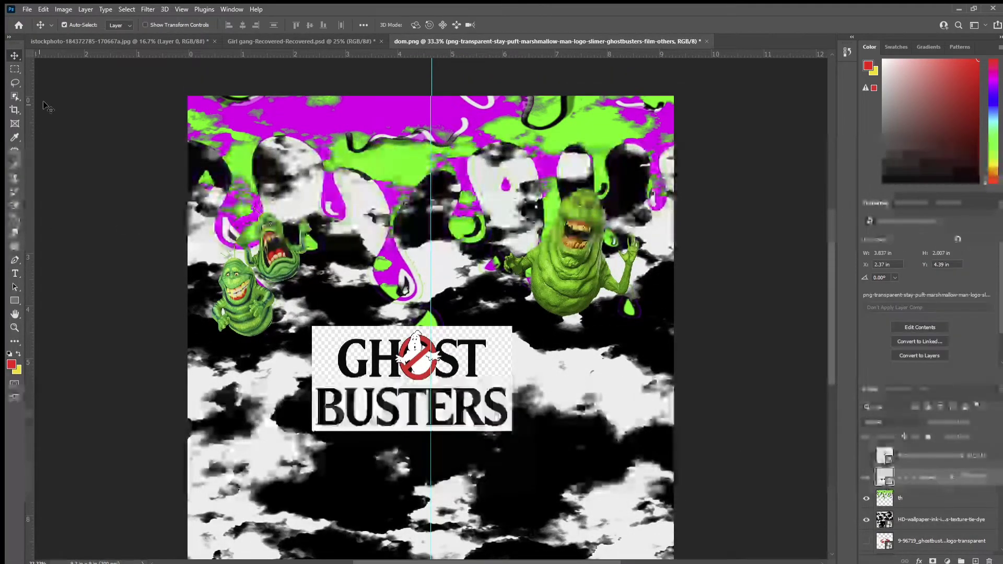
key(shift+e)
click(329, 398)
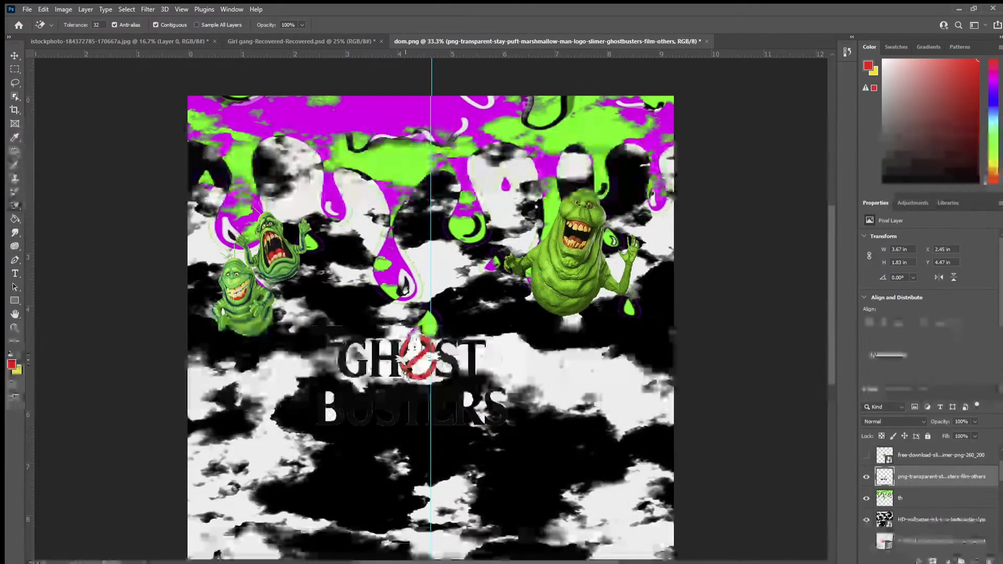
- Move the Ghostbusters logo and Slimers up to the top-left of the collage
key(ctrl+t)
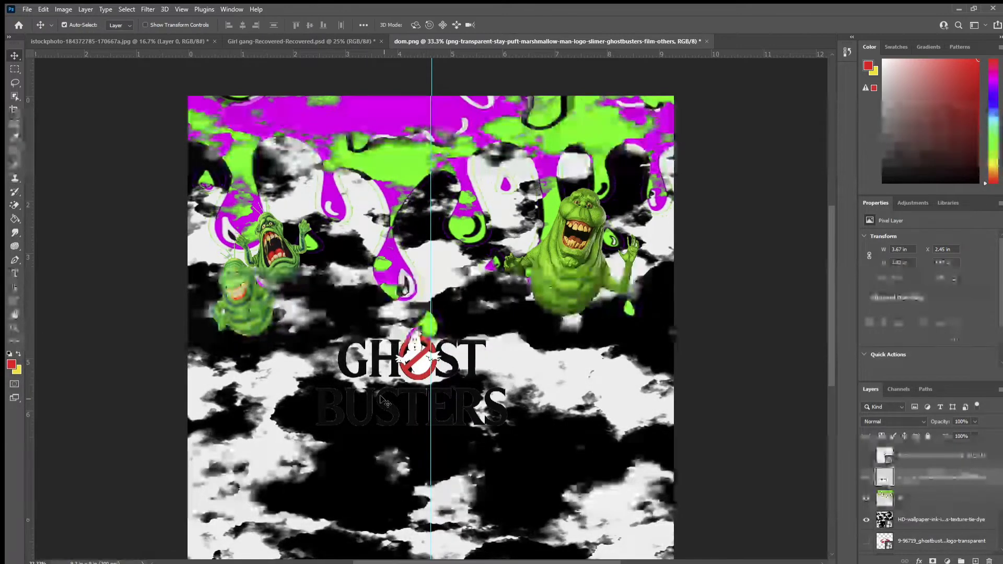
drag(413, 376, 373, 235)
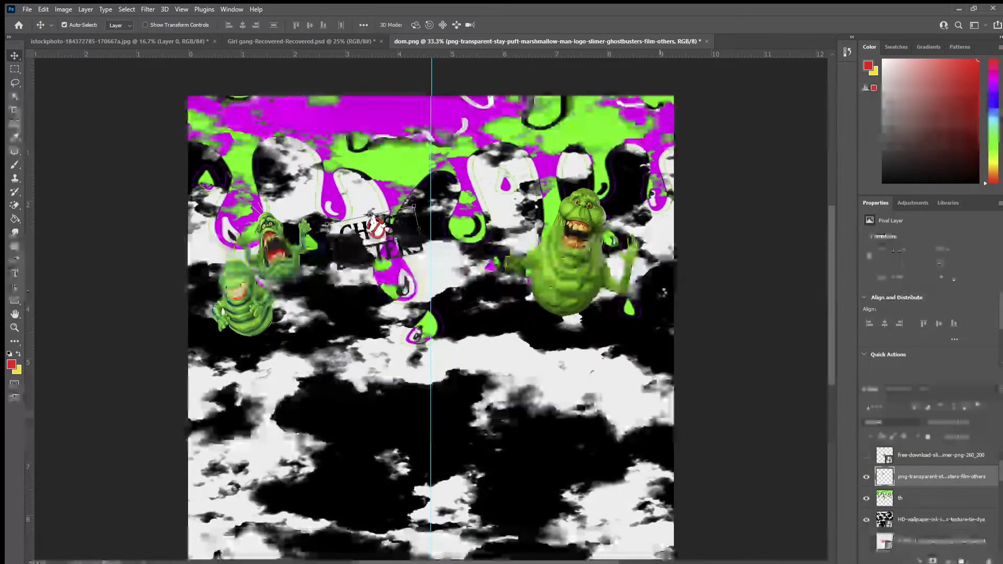
key(Return)
mouse_move(241, 294)
mouse_down()
mouse_move(233, 309)
mouse_move(224, 292)
mouse_up()
mouse_move(373, 235)
mouse_down()
mouse_move(317, 263)
mouse_move(369, 239)
mouse_move(334, 188)
mouse_up()
click(940, 544)
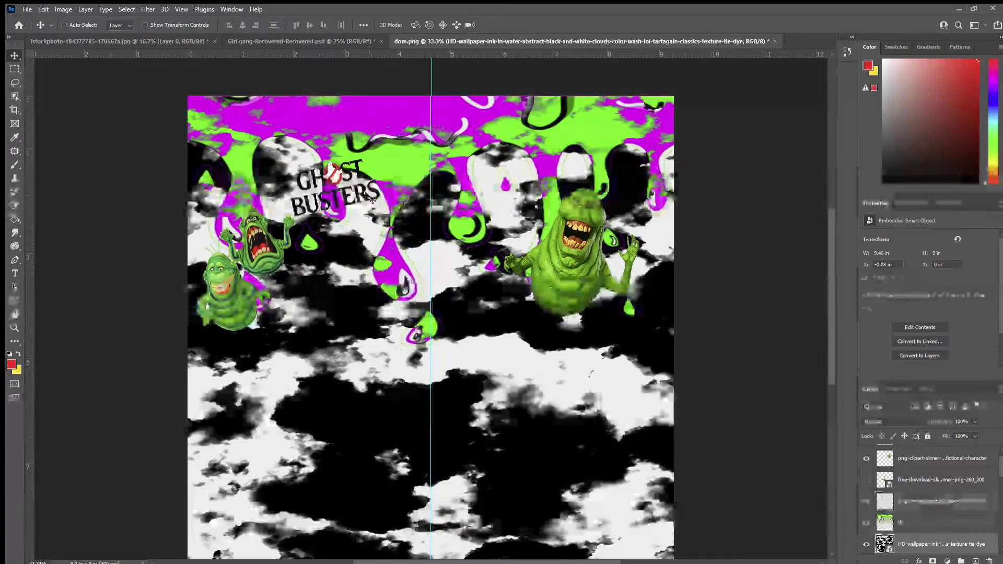
key(ctrl+t)
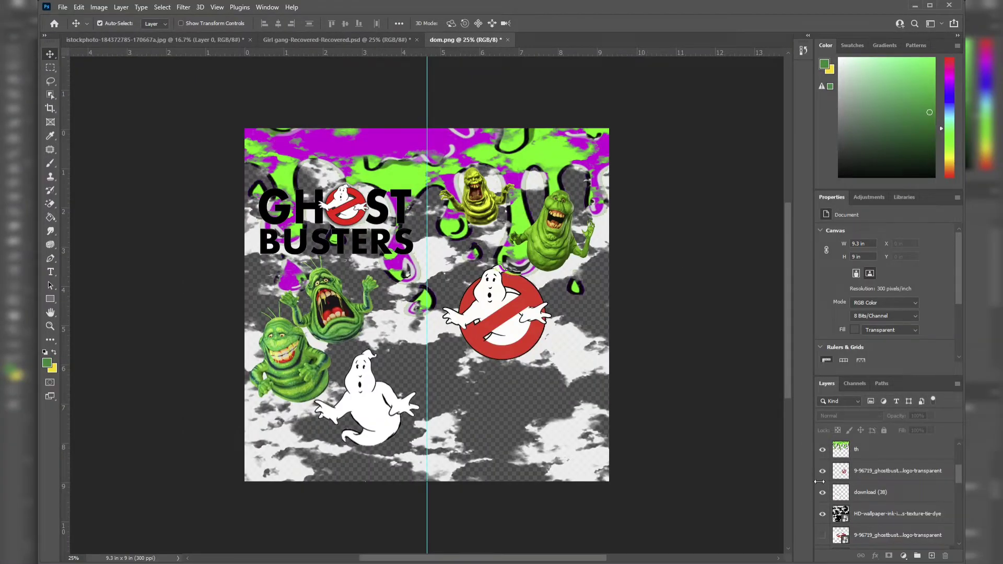
- Add a new layer and fill it with white using the Paint Bucket
click(932, 556)
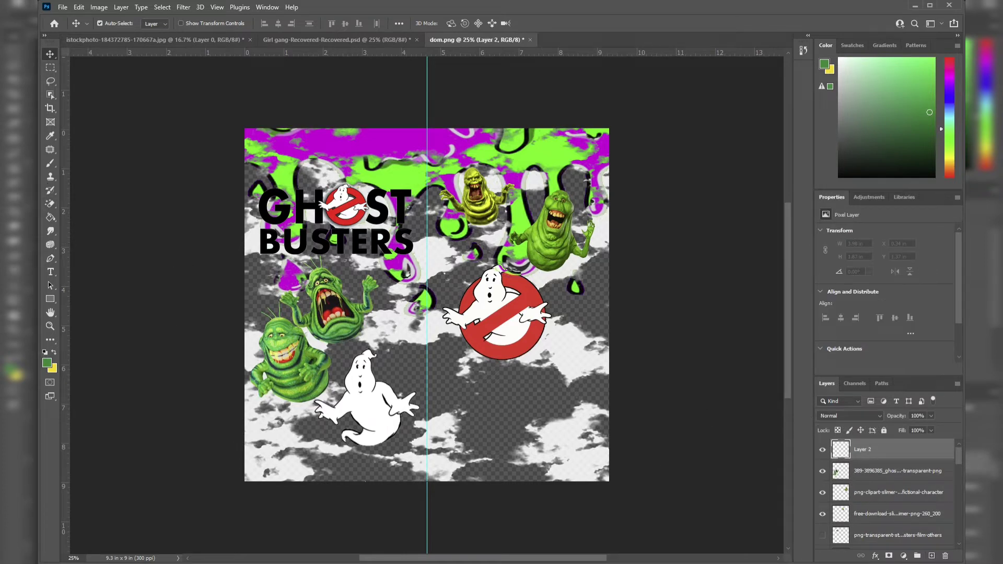
click(52, 218)
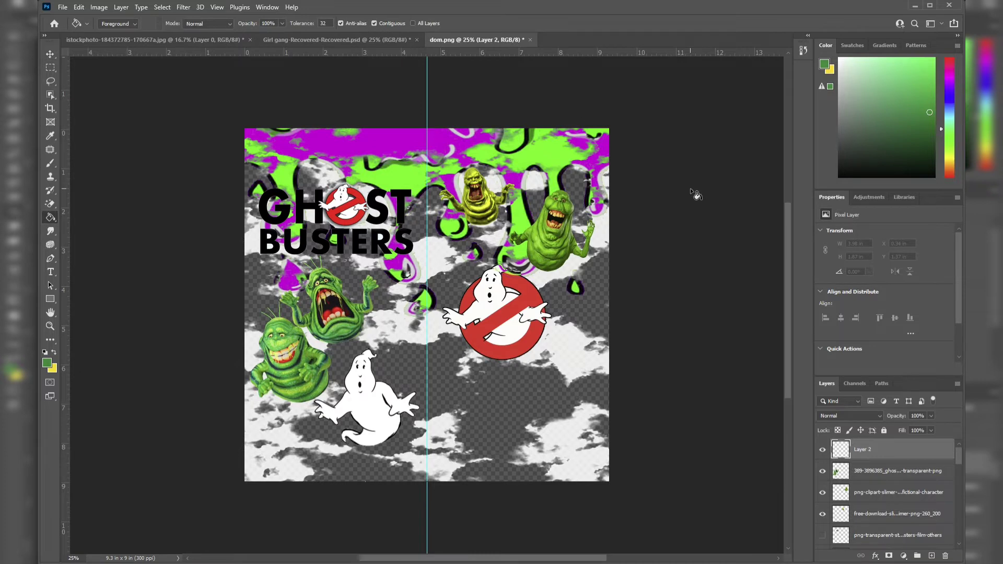
drag(881, 130, 759, 5)
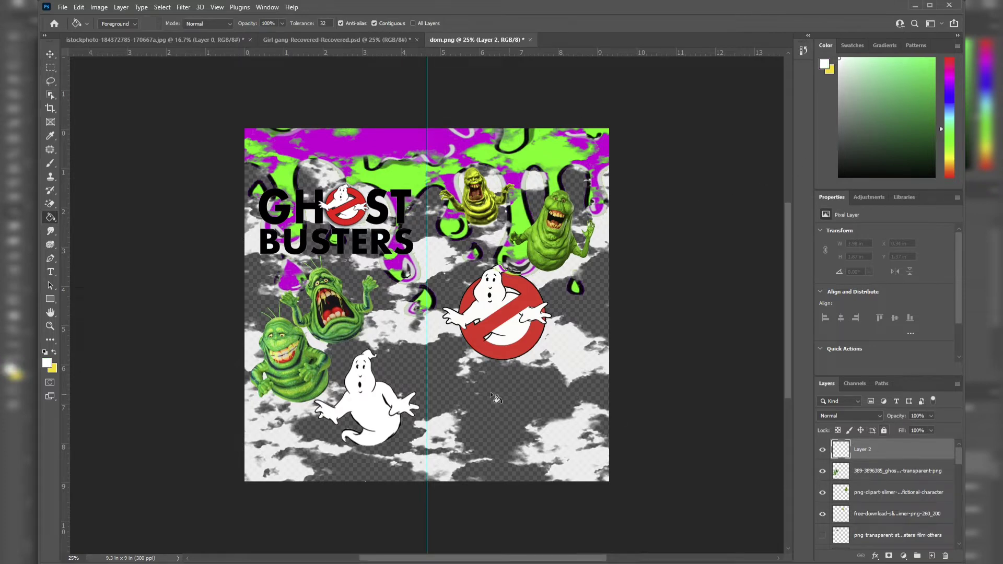
click(490, 295)
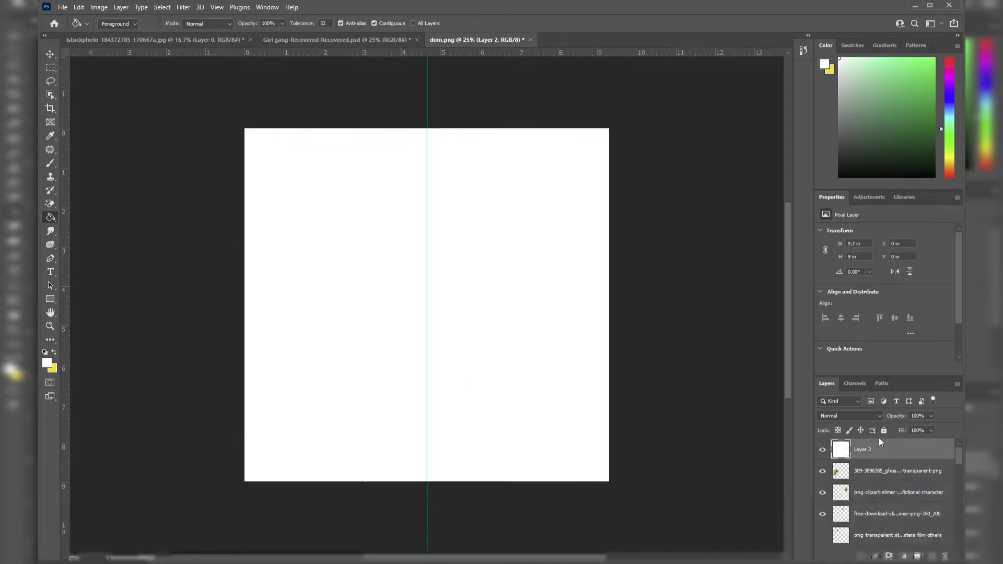
- Move the white-filled layer below the HD-wallpaper cloud layer
scroll(888, 455, down, 1)
scroll(888, 497, down, 1)
scroll(888, 496, down, 1)
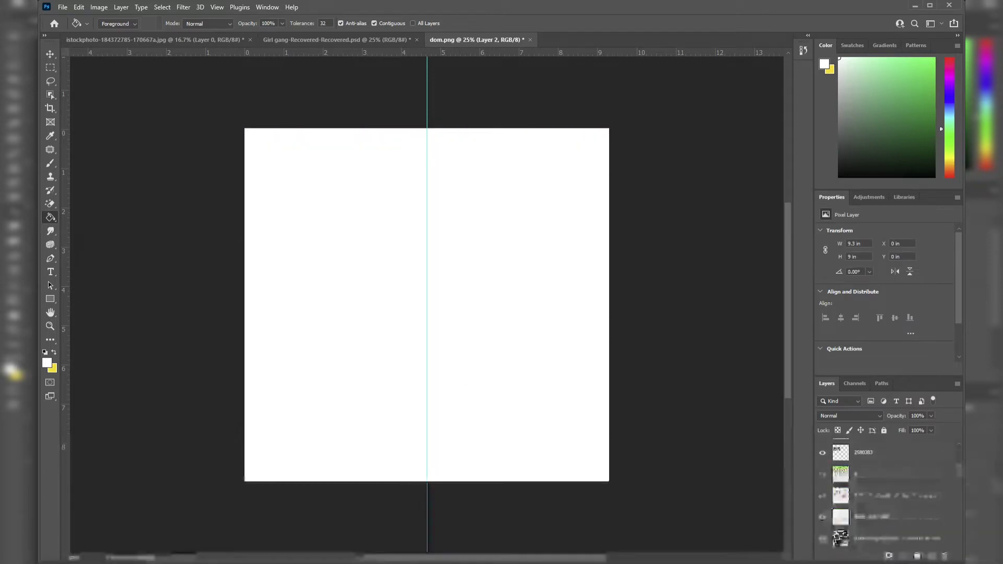
scroll(887, 496, down, 1)
drag(888, 501, 880, 468)
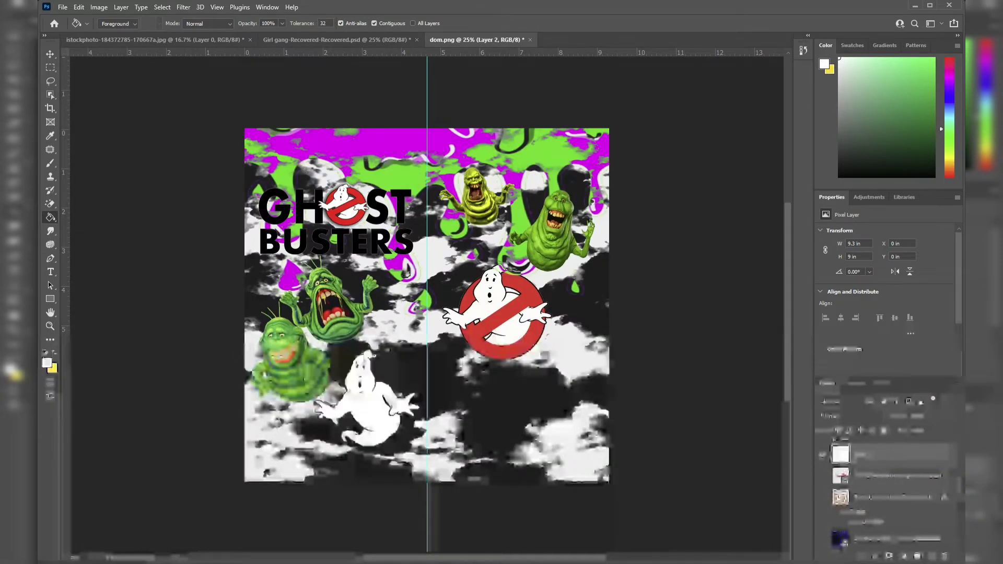
- Scale the no-ghost logo to about 145%, set it lower right, and lower the green Slimer
key(v)
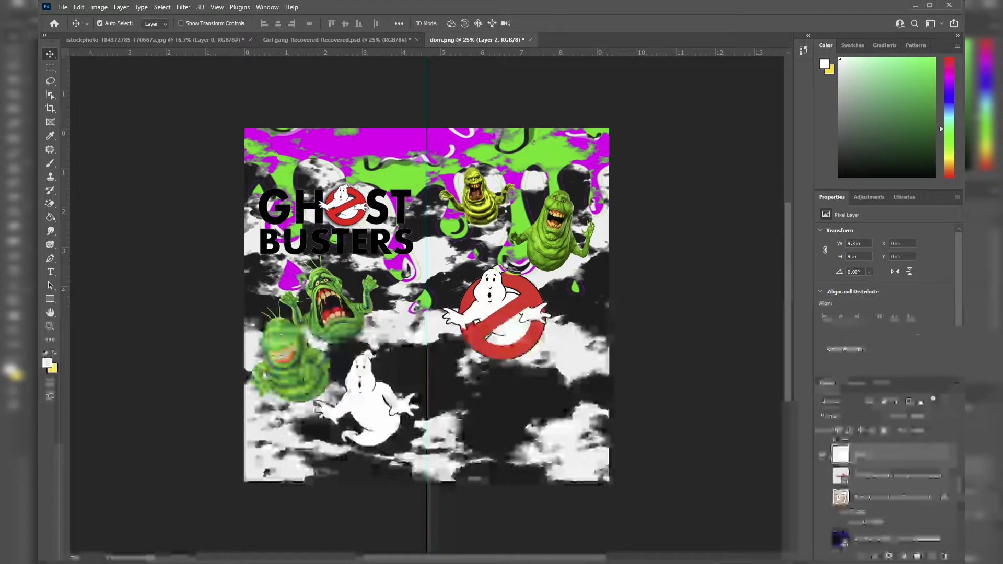
drag(889, 467, 889, 450)
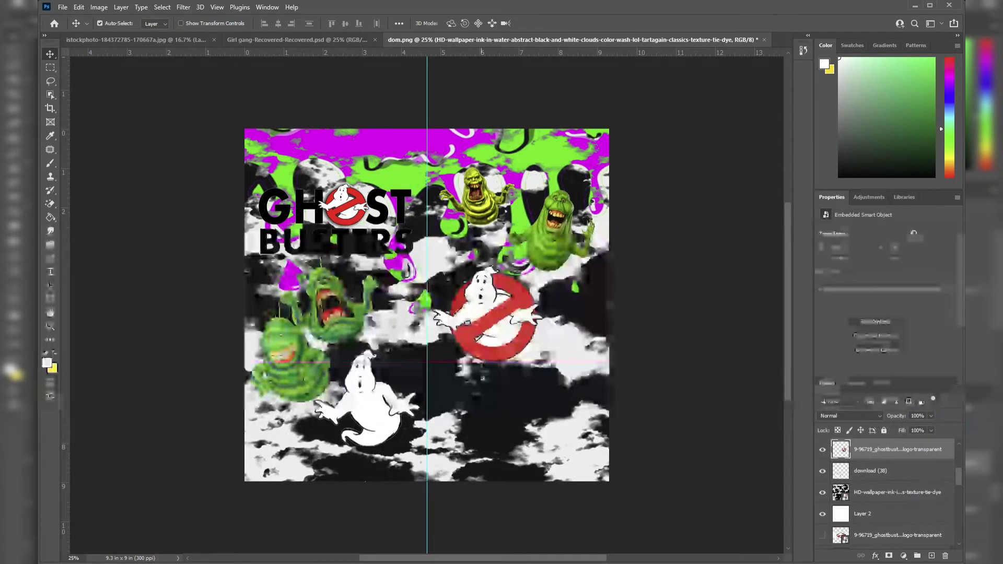
drag(482, 389, 485, 378)
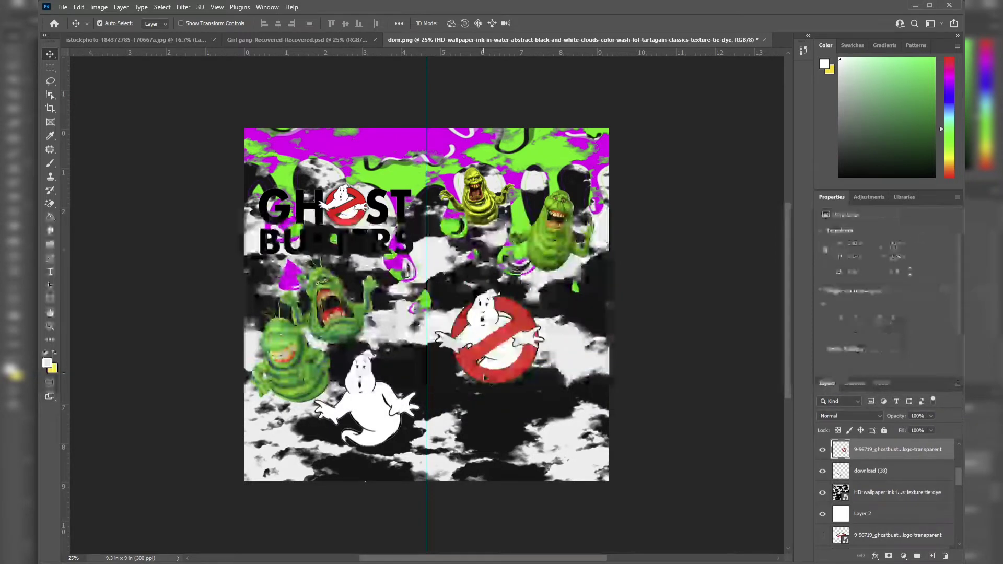
key(ctrl+t)
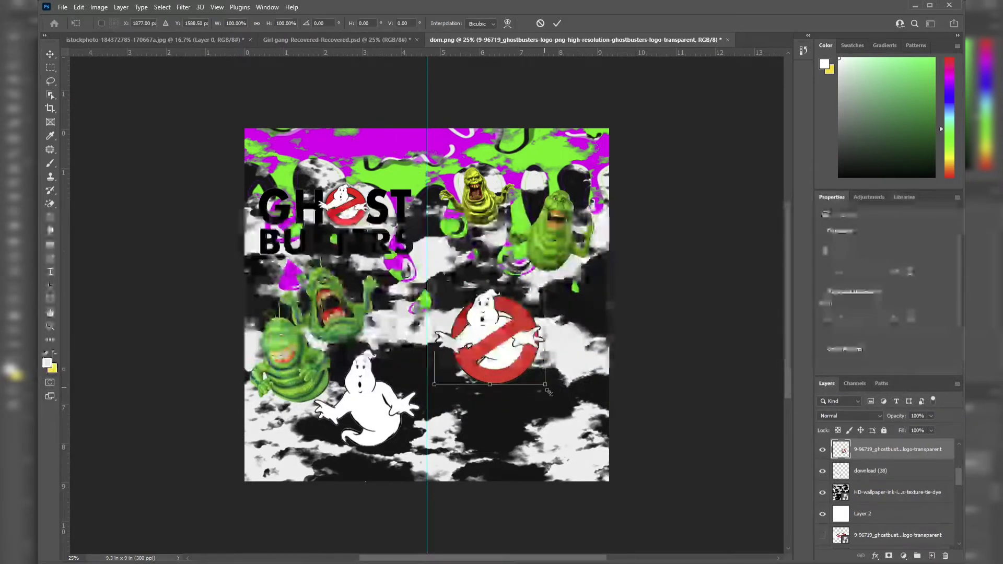
drag(560, 410, 599, 432)
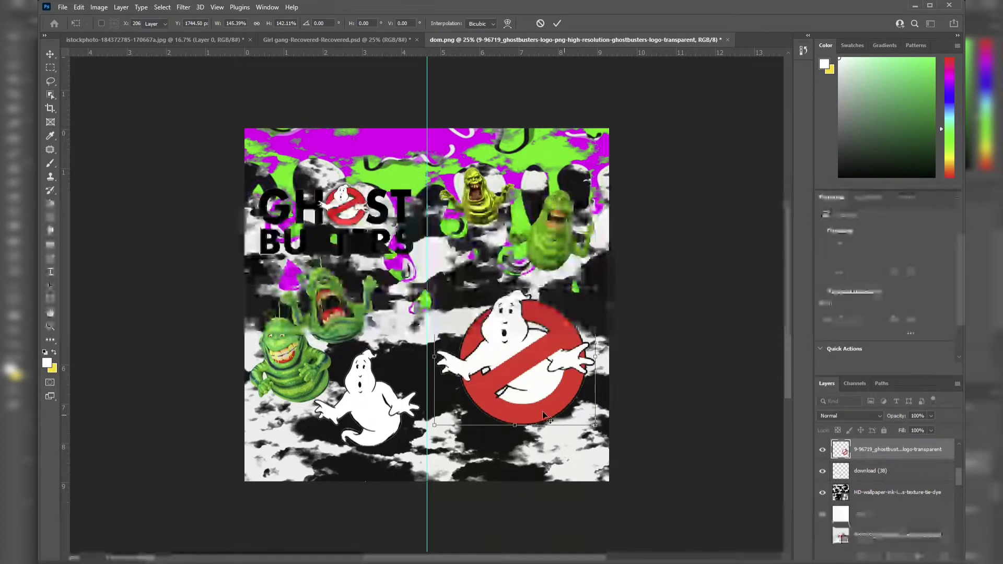
key(Return)
drag(511, 396, 511, 418)
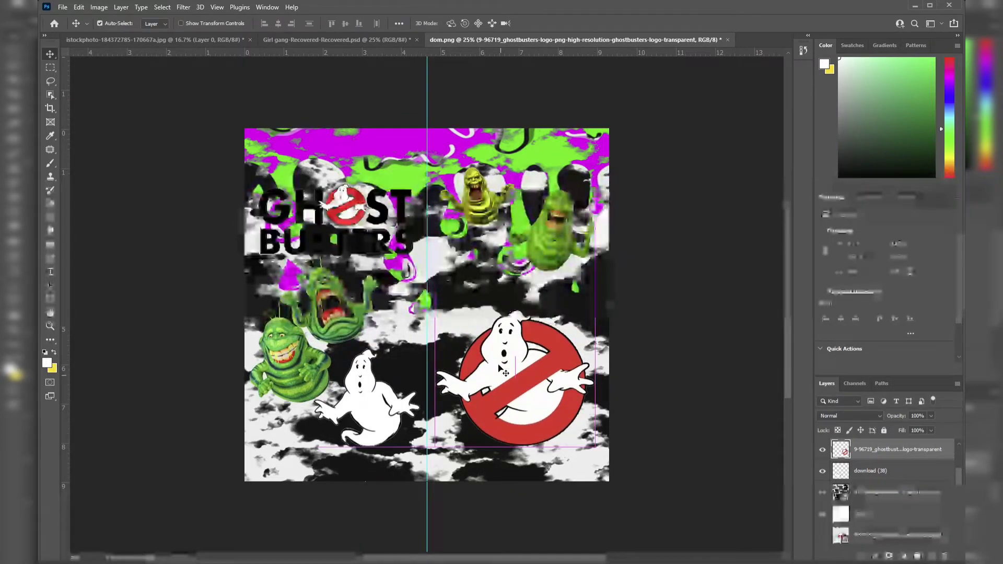
drag(551, 235, 559, 266)
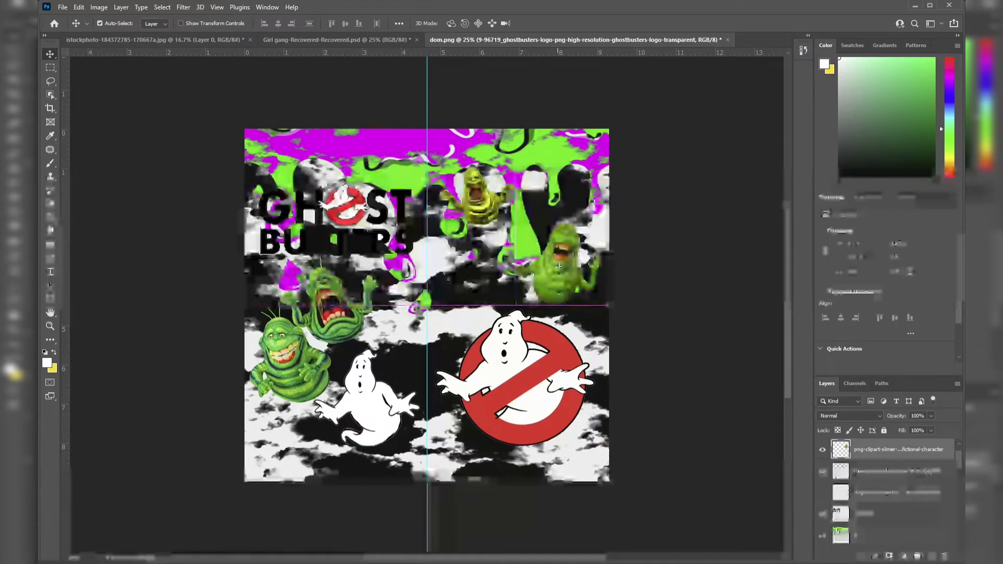
- Enlarge the right green Slimer with Free Transform
key(ctrl+t)
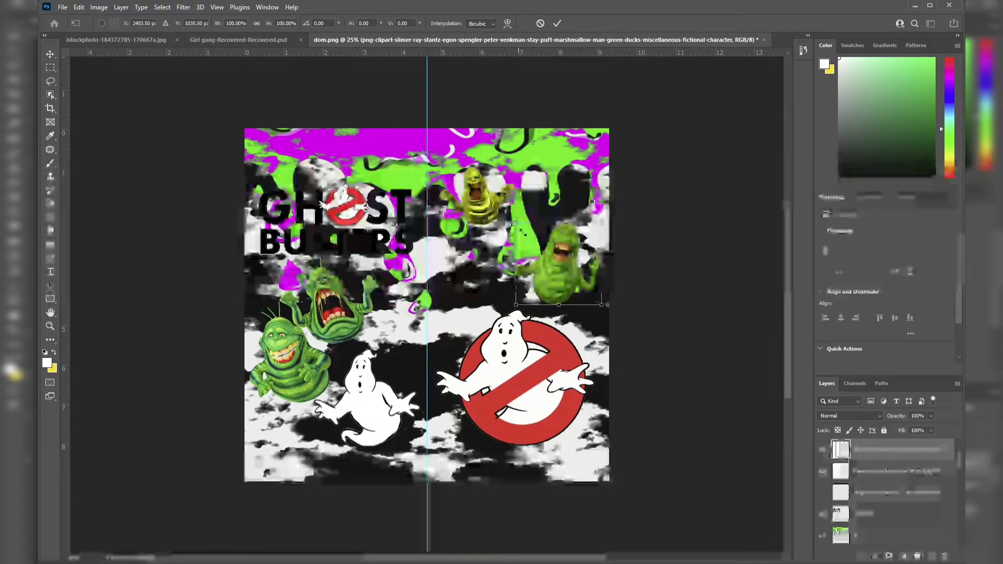
drag(521, 232, 477, 192)
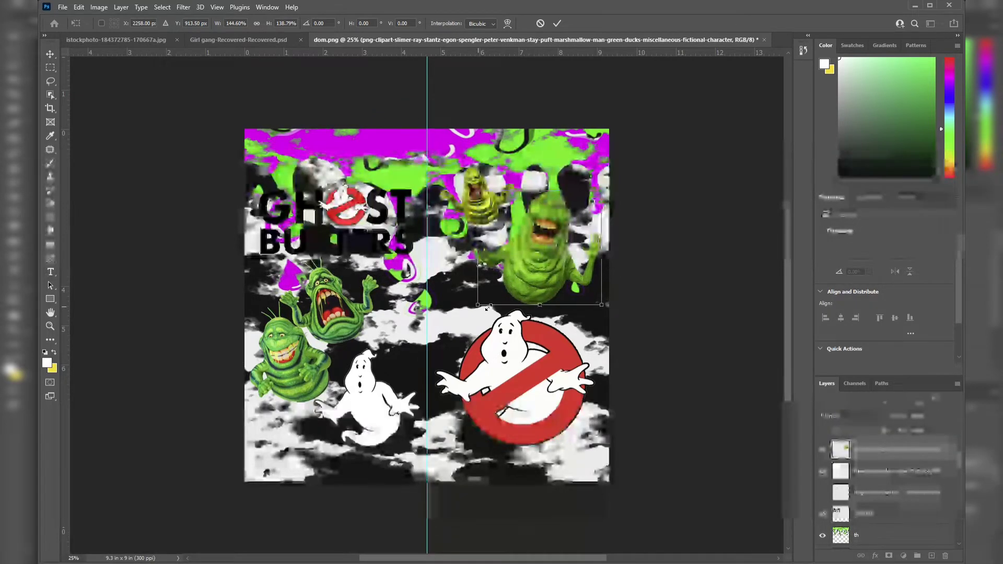
drag(488, 307, 486, 303)
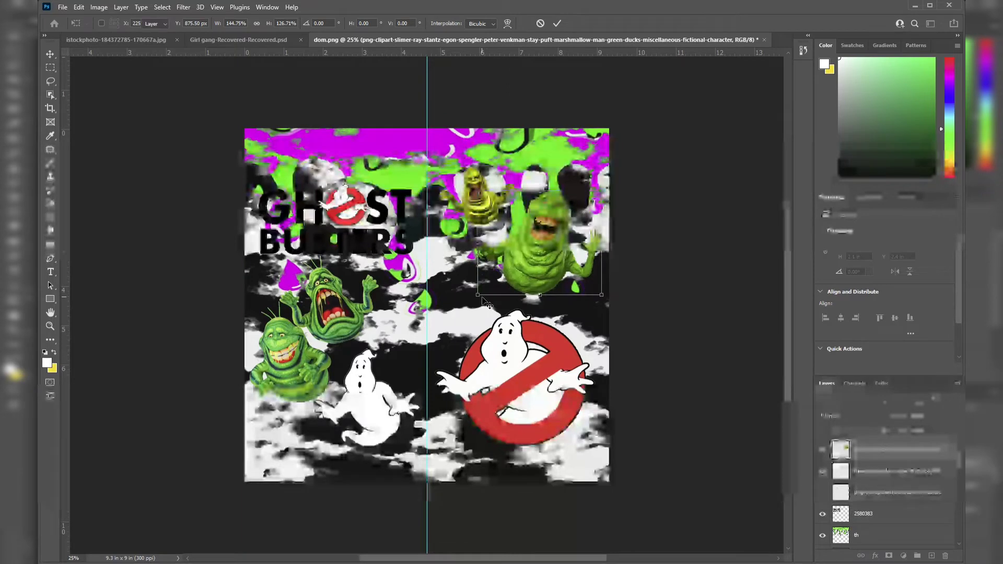
key(Return)
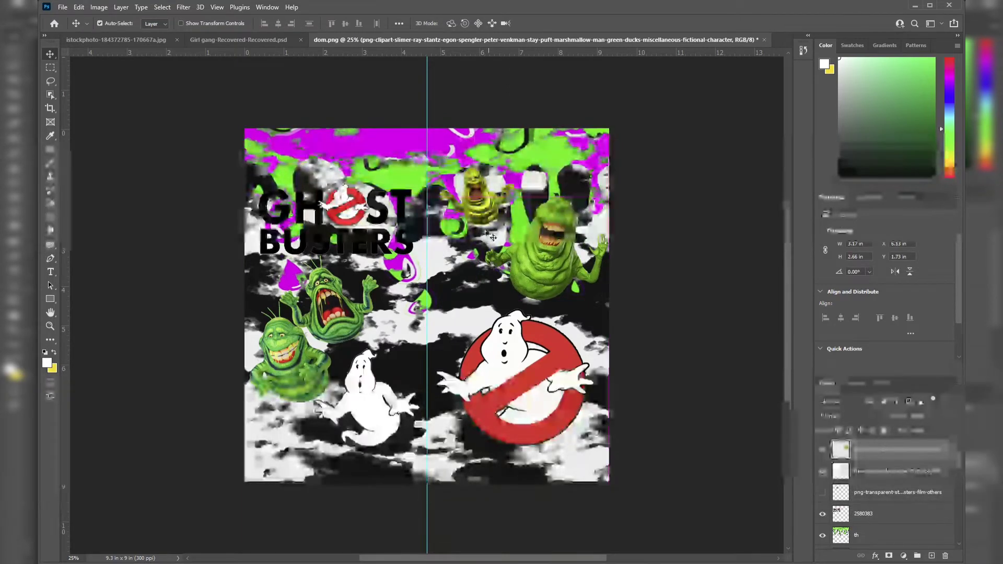
- Scale up the yellow Slimer near the top and move it upward
key(ctrl+t)
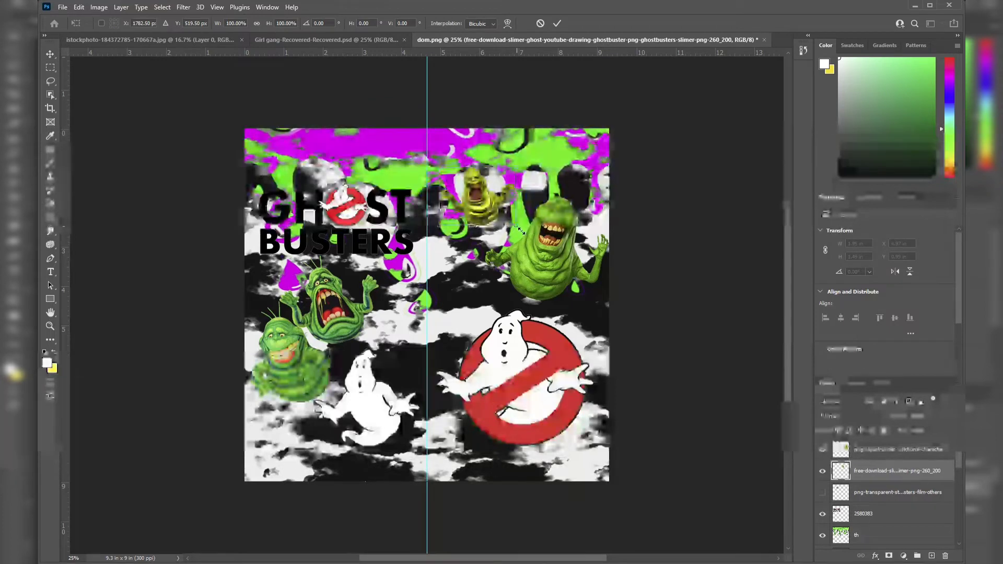
drag(517, 225, 541, 251)
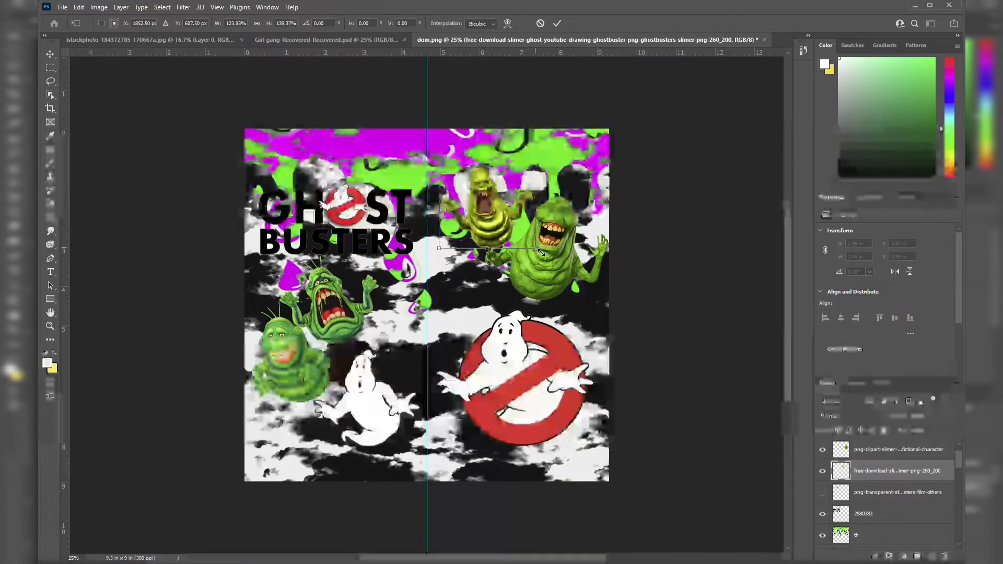
drag(494, 223, 490, 214)
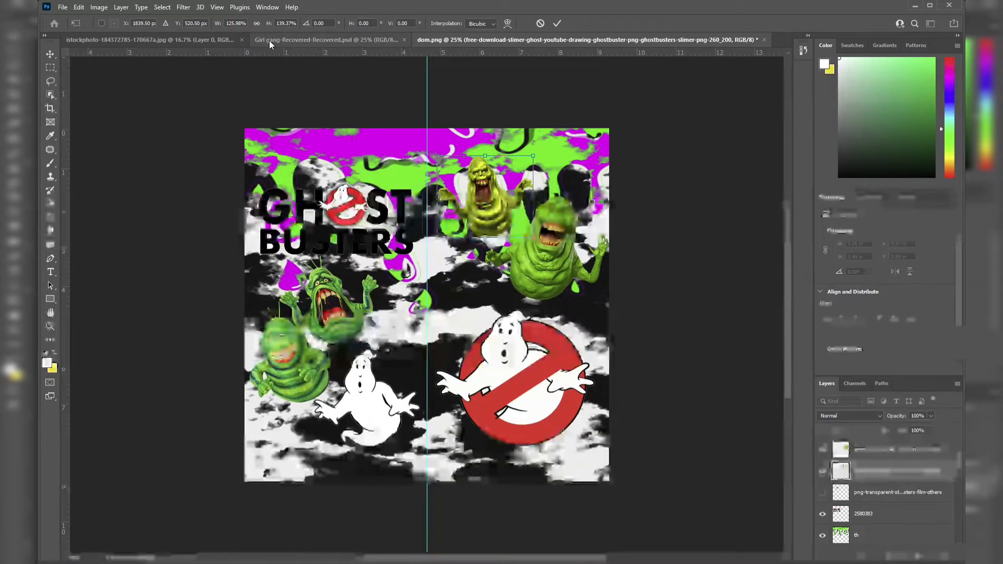
- Commit the yellow Slimer transform and nudge the yellow and green Slimers into place
click(556, 24)
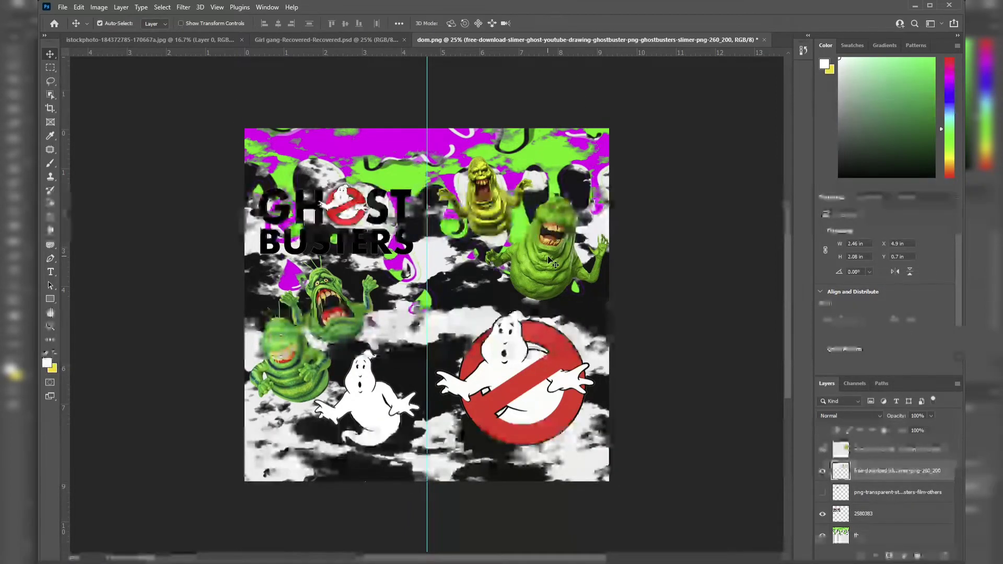
click(551, 264)
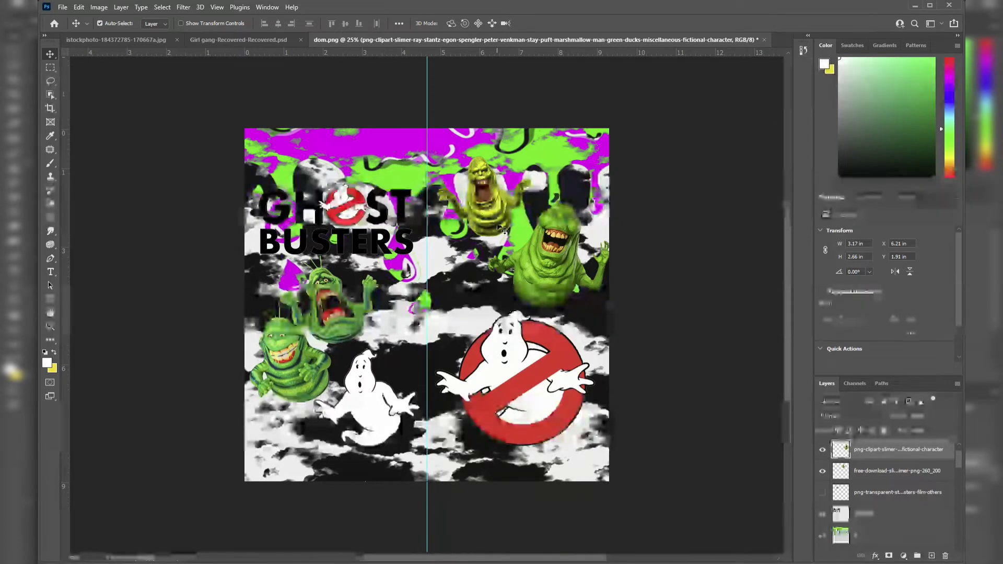
drag(487, 209, 494, 214)
click(533, 265)
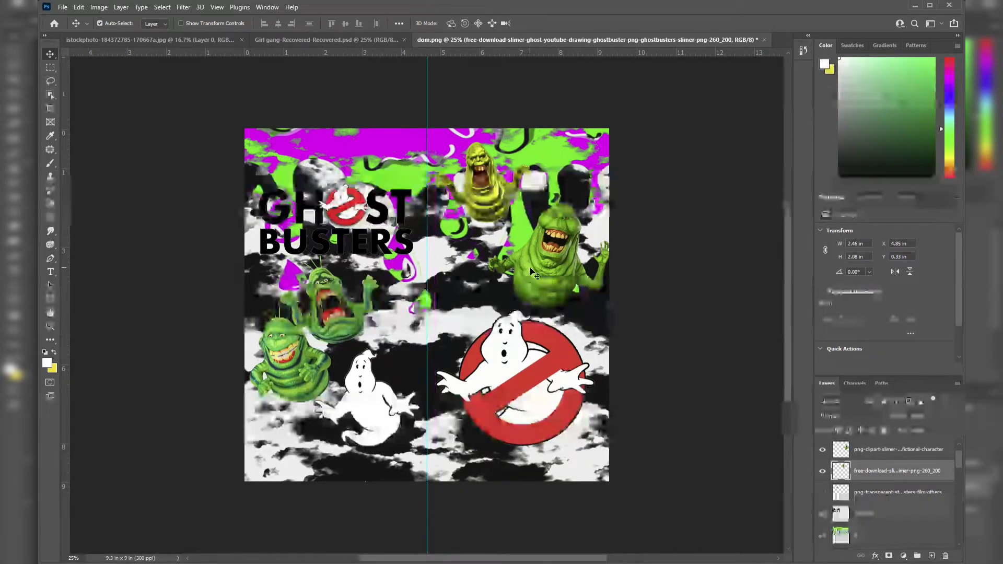
drag(534, 266, 534, 263)
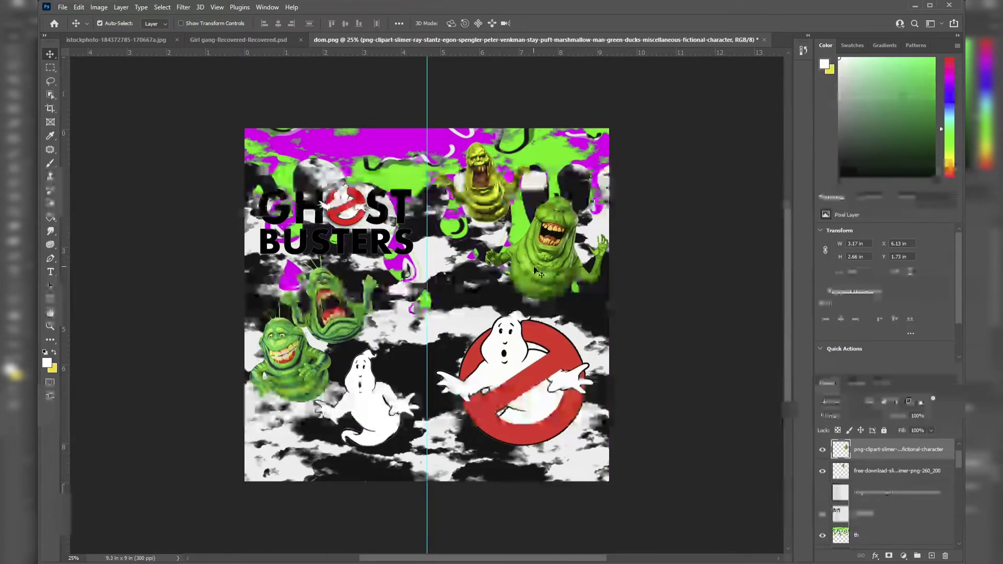
click(340, 252)
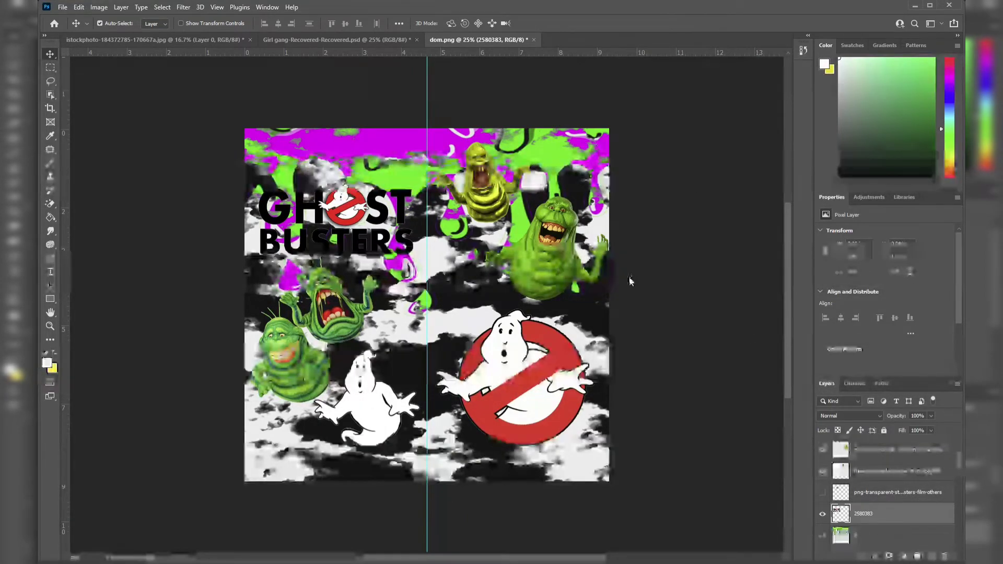
- Drag the red no-ghost logo slightly lower toward the collage's bottom-right edge
key(h)
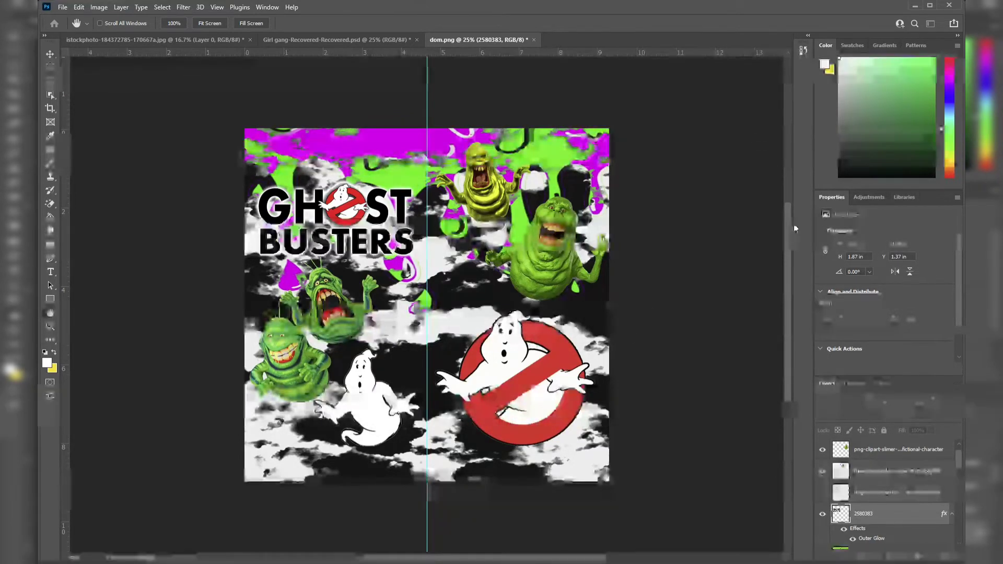
key(v)
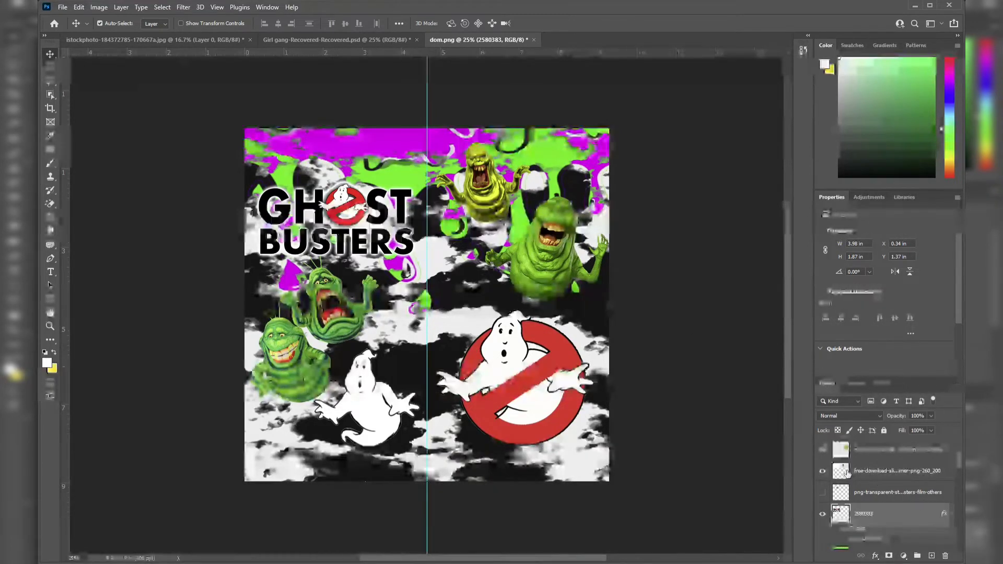
scroll(882, 490, down, 2)
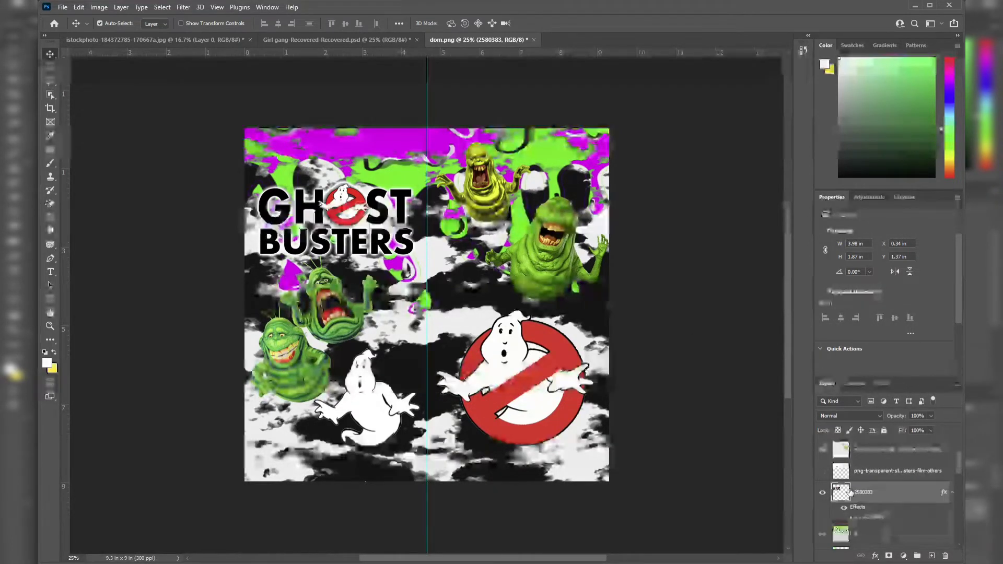
scroll(882, 490, down, 2)
scroll(882, 490, down, 2)
scroll(883, 490, down, 2)
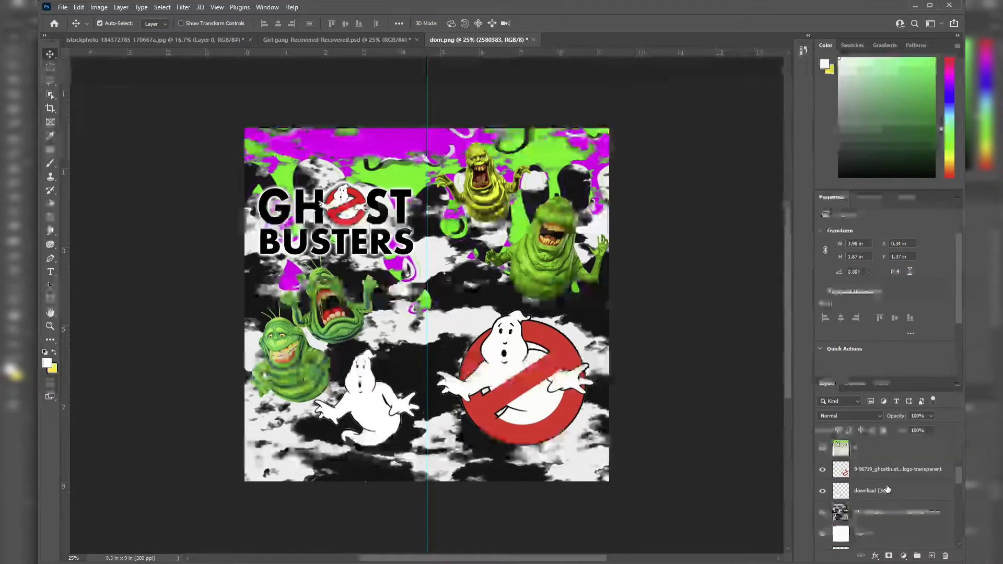
scroll(887, 486, up, 2)
scroll(893, 478, up, 2)
scroll(899, 466, up, 2)
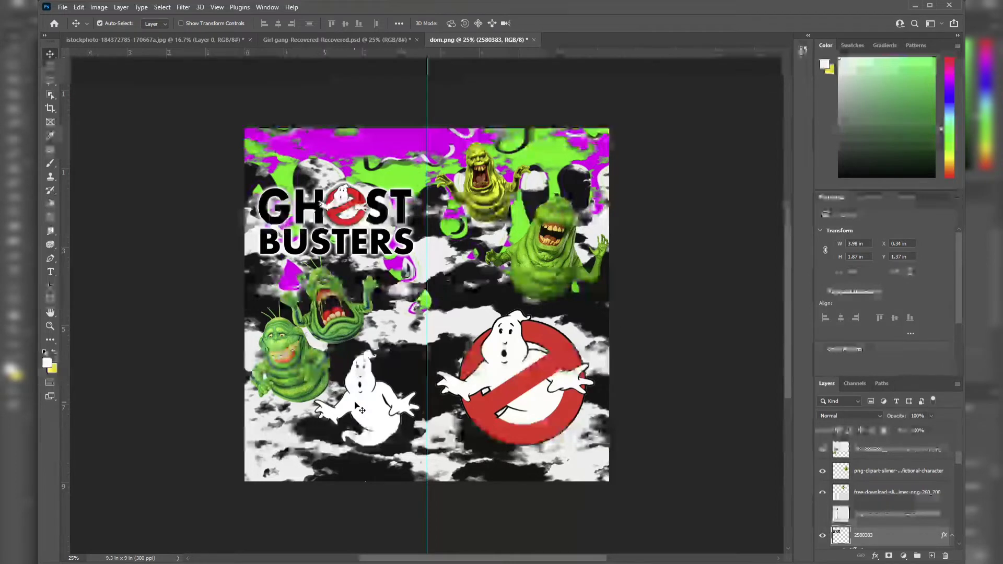
mouse_move(485, 396)
mouse_down()
mouse_move(517, 408)
mouse_move(517, 435)
mouse_up()
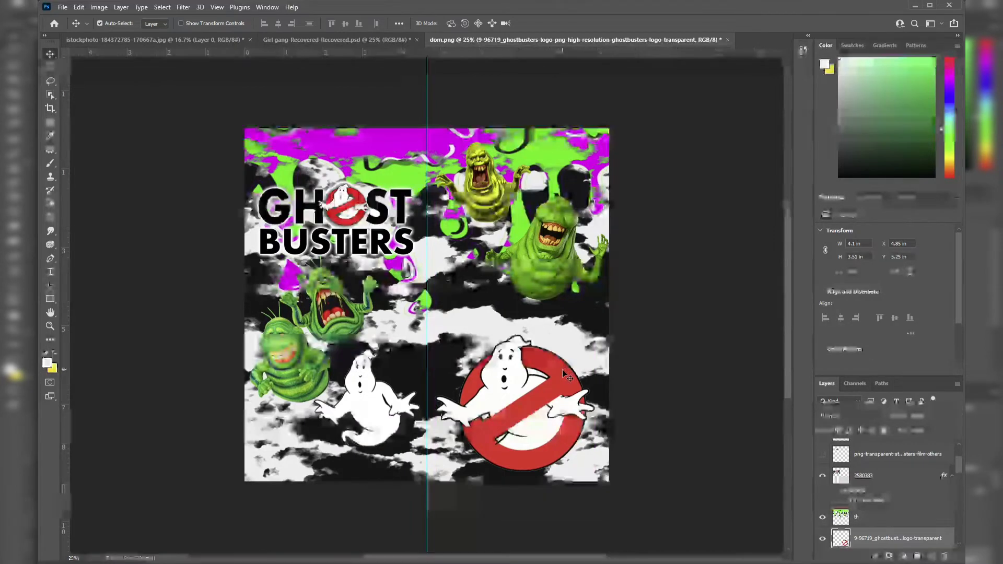
- Rotate the no-ghost logo by about -1° and commit the transform
key(ctrl+t)
drag(600, 322, 559, 302)
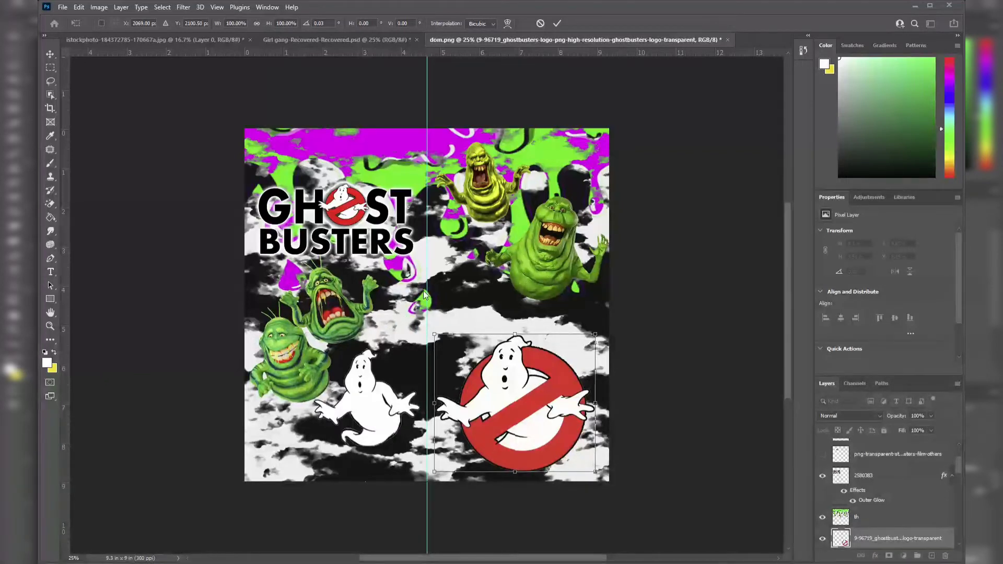
click(557, 23)
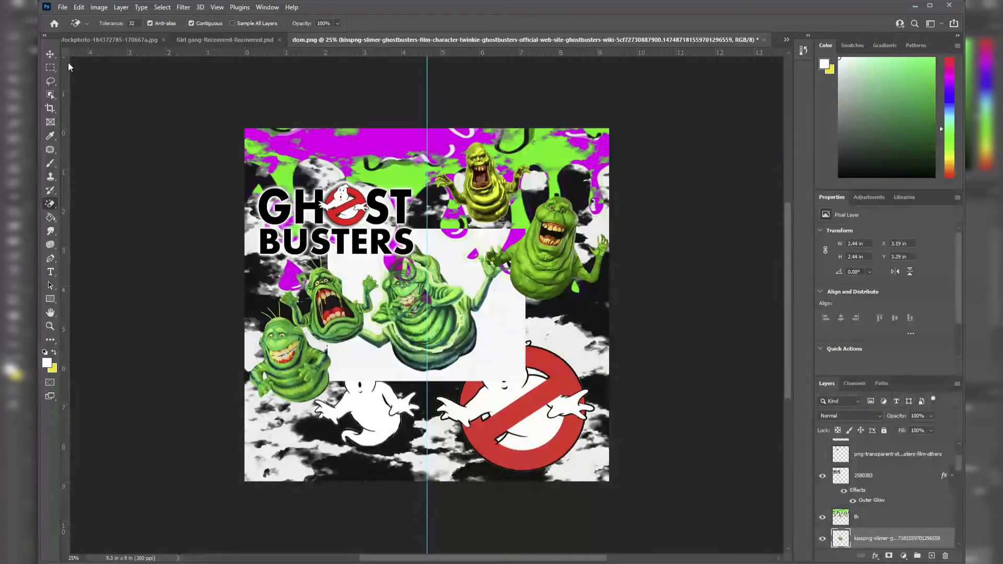
- Commit the proton-pack placement and magic-erase the Slimer's white background
key(v)
click(887, 516)
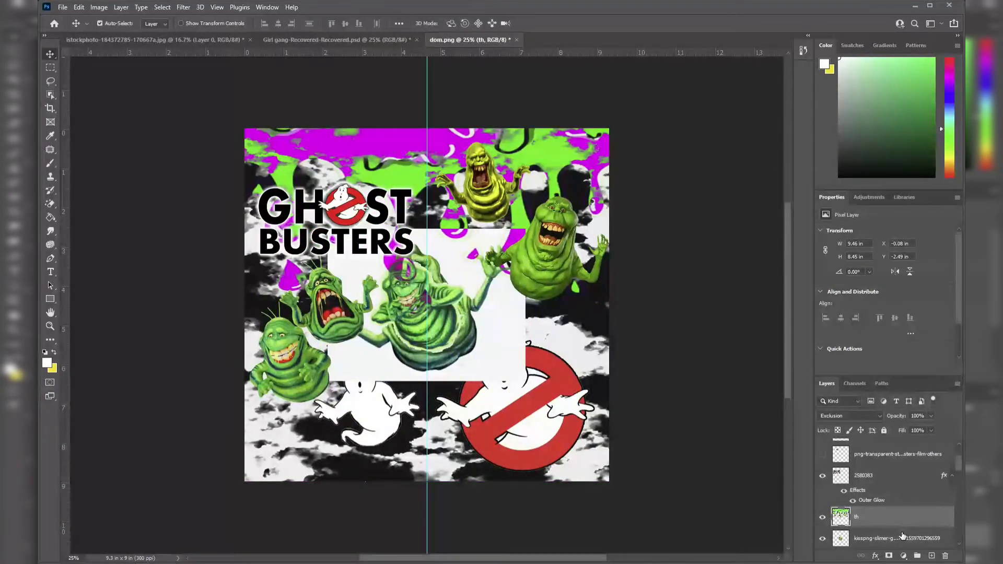
click(902, 537)
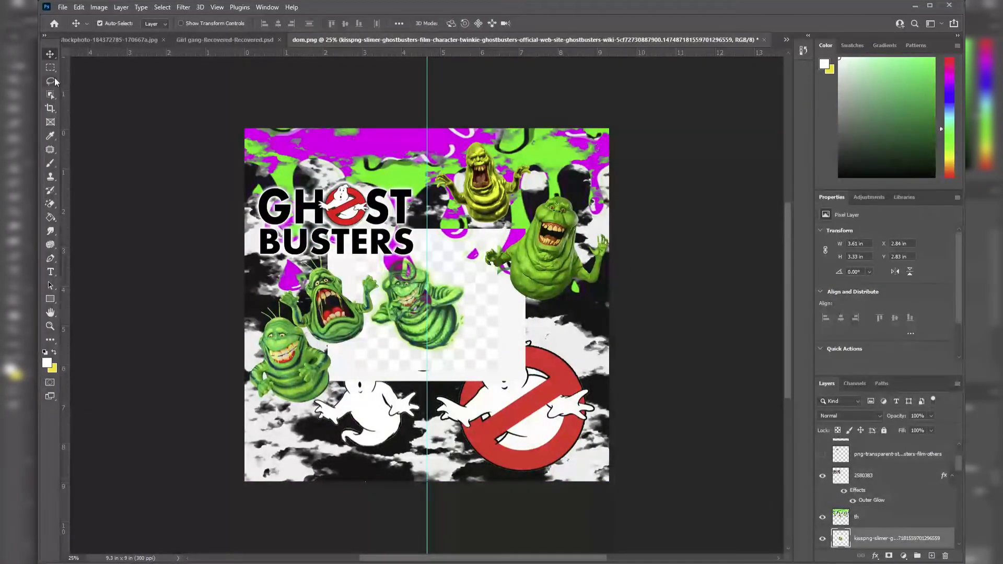
click(50, 204)
click(393, 345)
- Lock the slime-drip background layer, move the Slimer right, and paste another large Slimer
key(v)
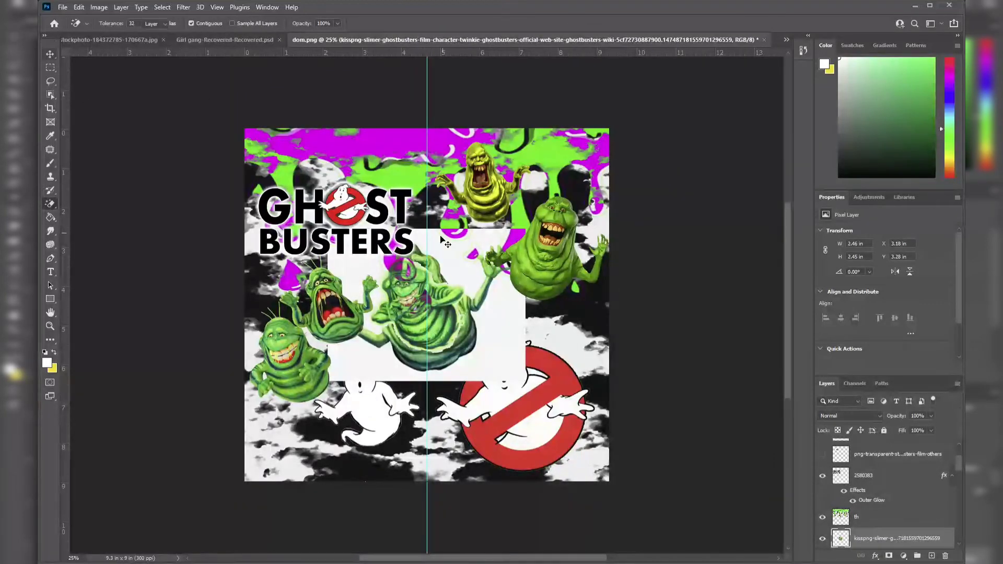
click(937, 519)
key(ctrl+slash)
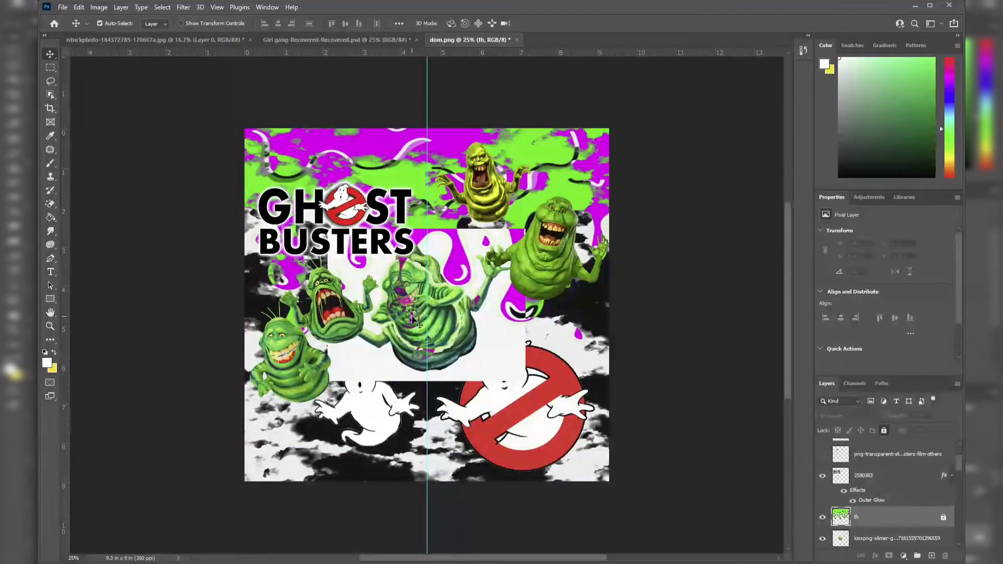
drag(324, 345, 459, 357)
key(ctrl+v)
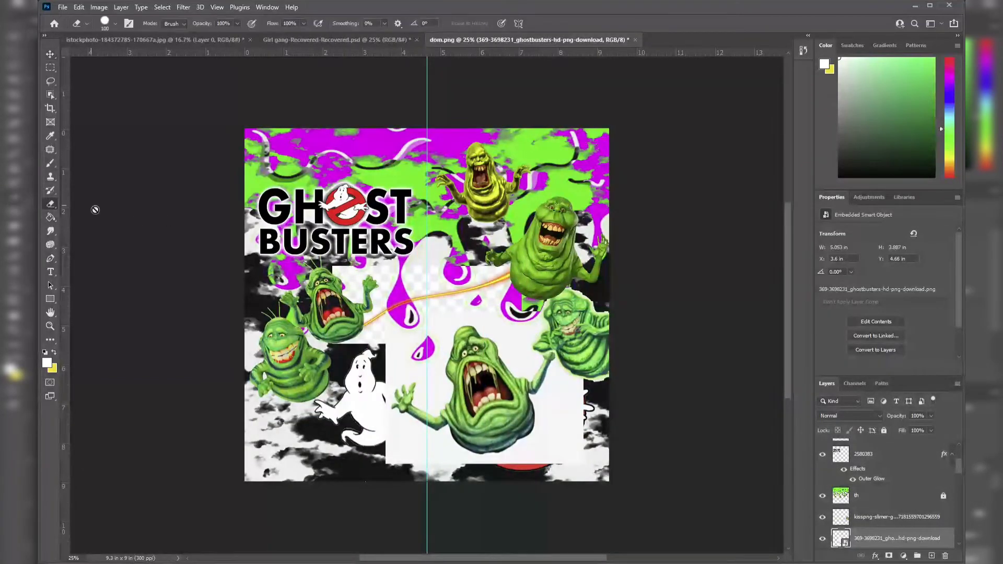
- Remove the pasted Slimer's white background with the Magic Eraser
click(55, 203)
right_click(54, 204)
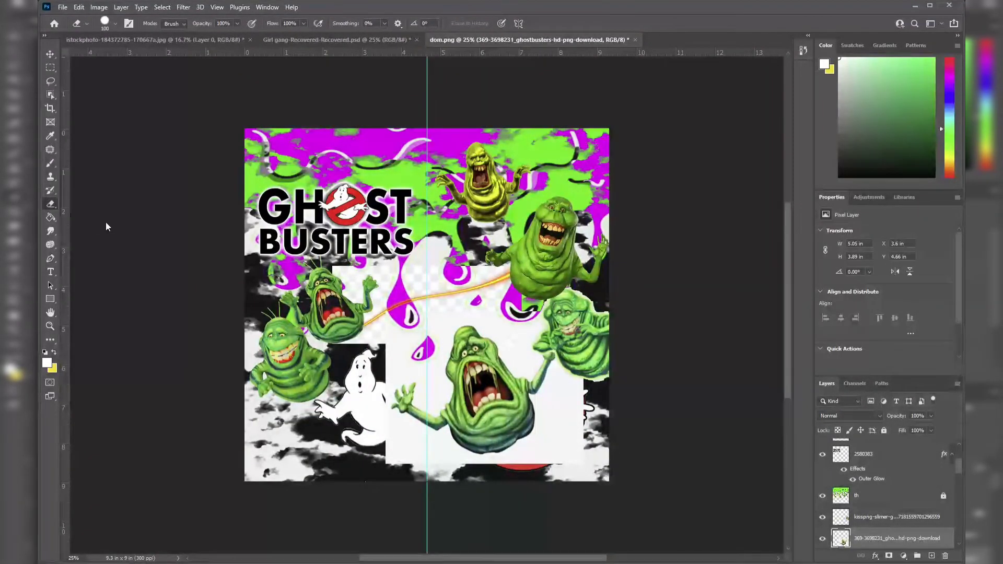
click(105, 224)
click(408, 387)
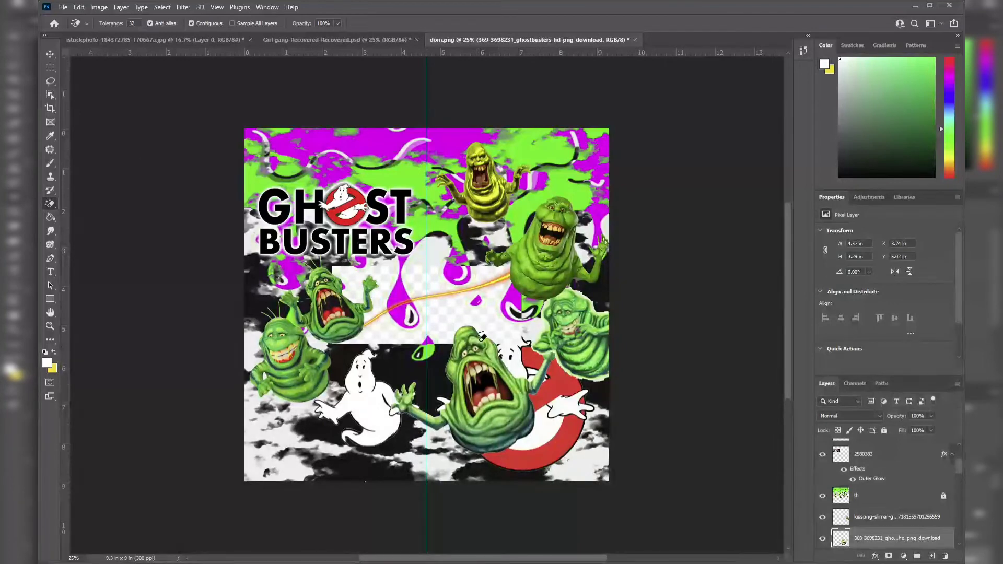
key(v)
- Send the proton-pack layer down, then shrink the central Slimer to about half and tilt it
click(434, 337)
key(ctrl+bracketleft)
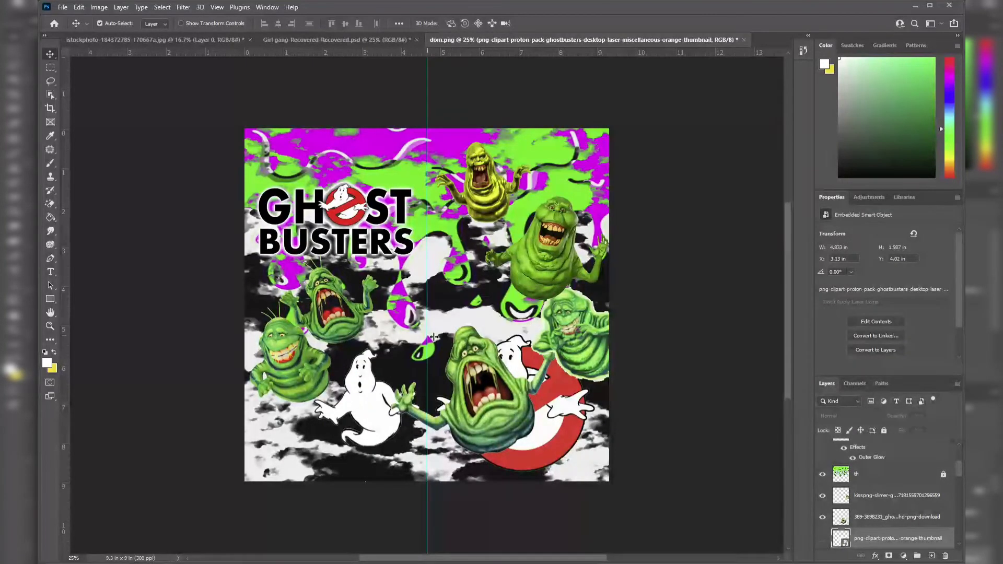
click(470, 376)
key(ctrl+t)
drag(570, 463, 484, 398)
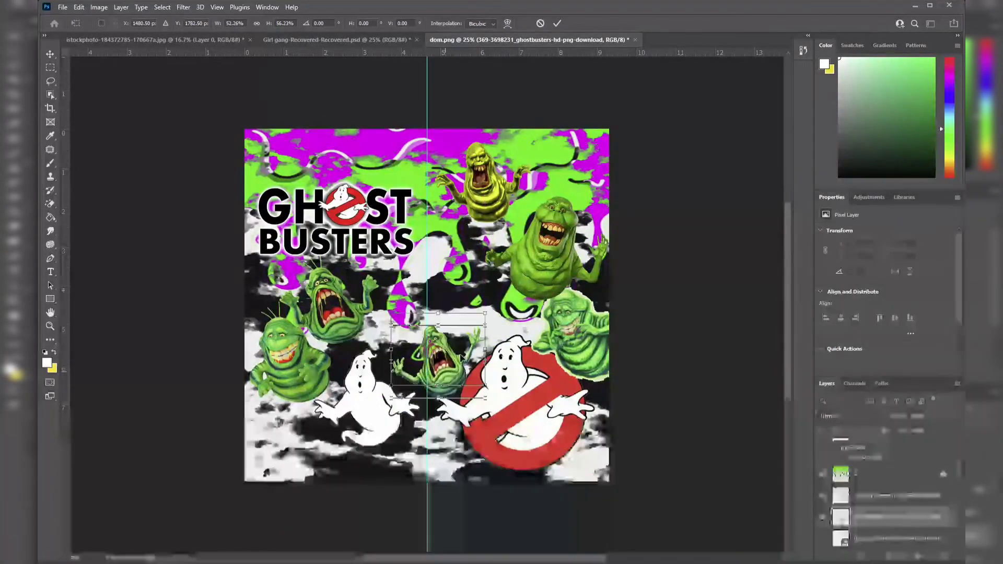
mouse_move(461, 356)
mouse_down()
mouse_move(499, 292)
mouse_move(523, 349)
mouse_up()
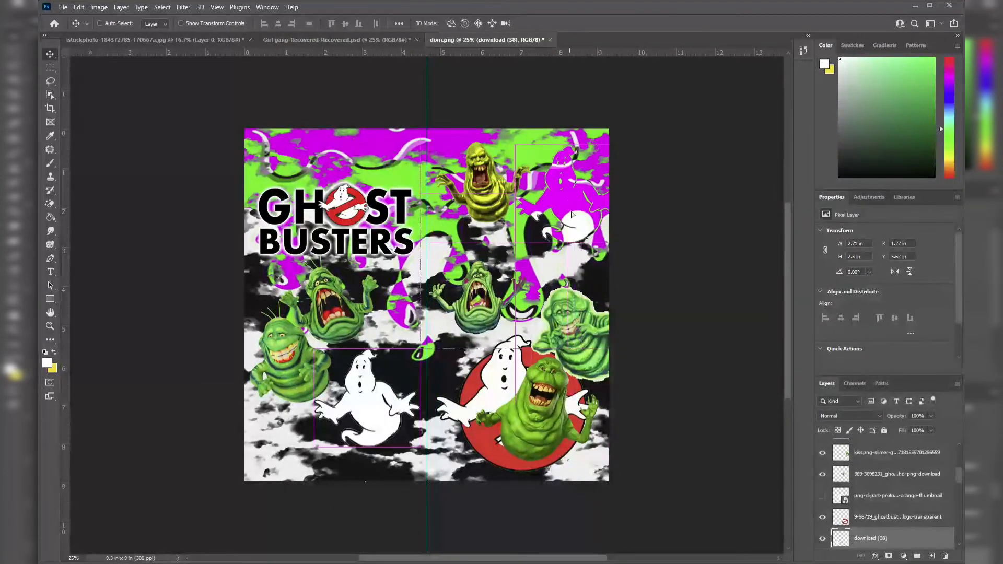
- Move the top-right white ghost copy left and down, tilting and shrinking it
drag(572, 214, 572, 226)
scroll(916, 550, up, 3)
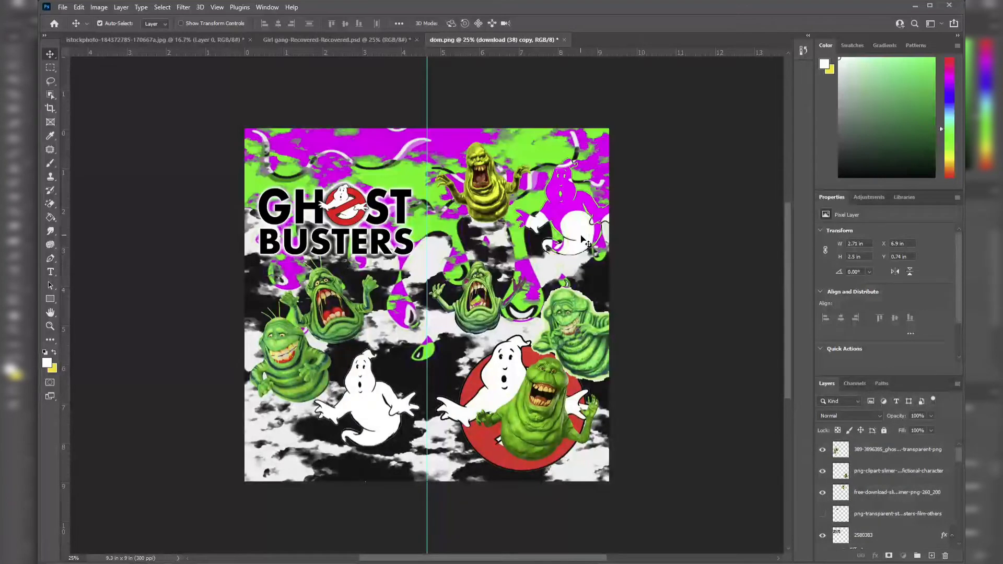
scroll(875, 475, down, 3)
click(579, 240)
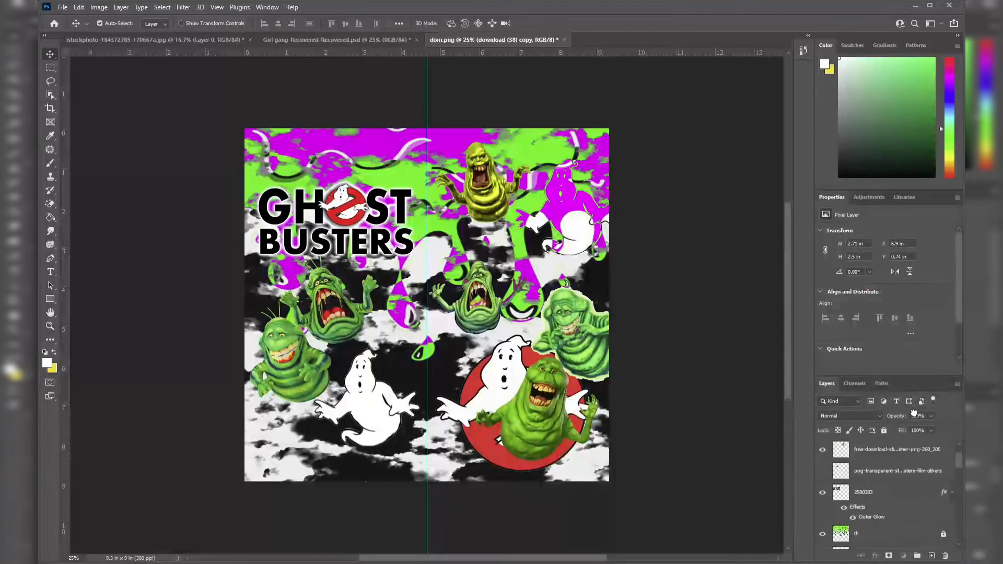
drag(569, 240, 558, 253)
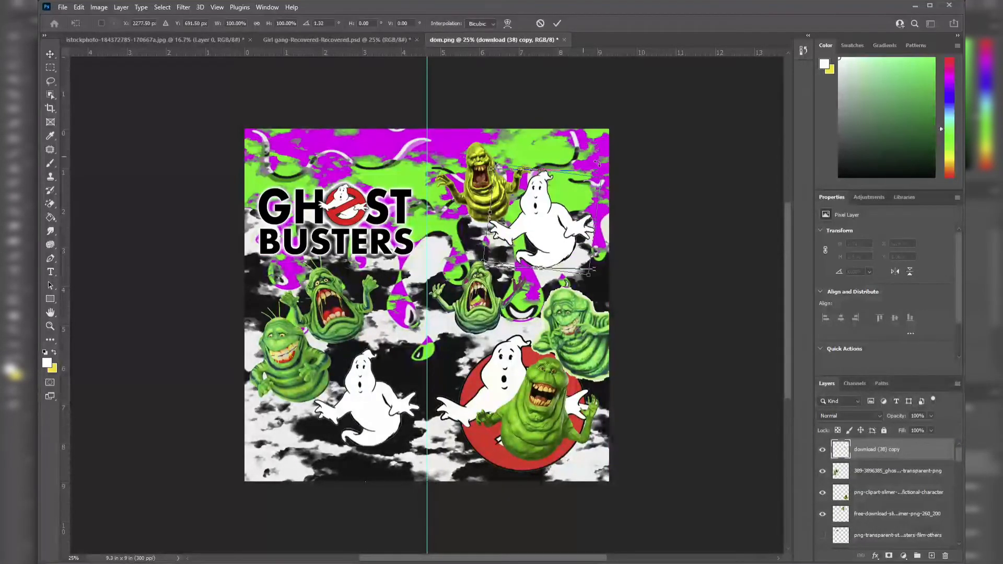
drag(597, 163, 567, 228)
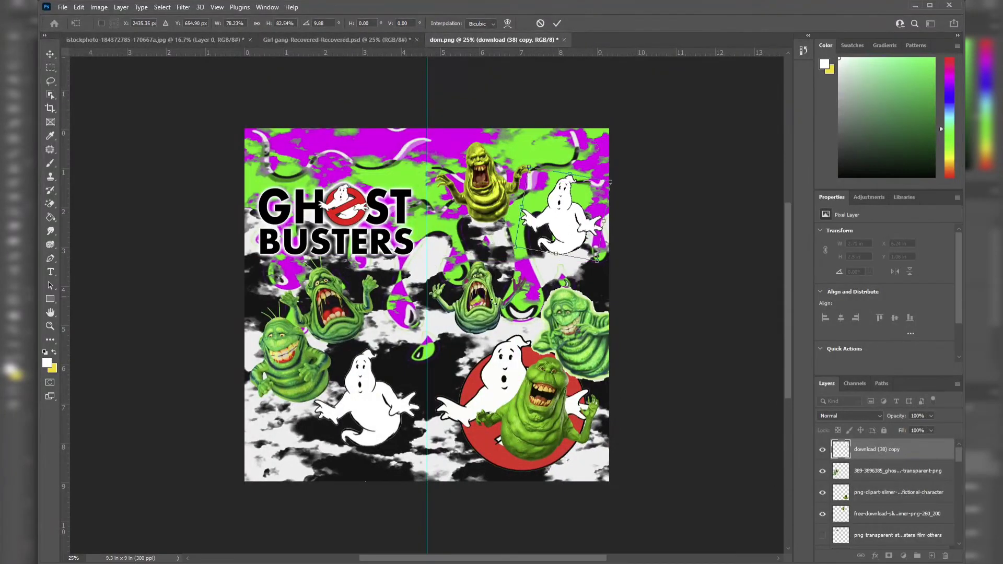
key(Return)
- Place the Slimer near the centre top, tilt it slightly, and raise its layer above the slime background
drag(480, 271, 490, 296)
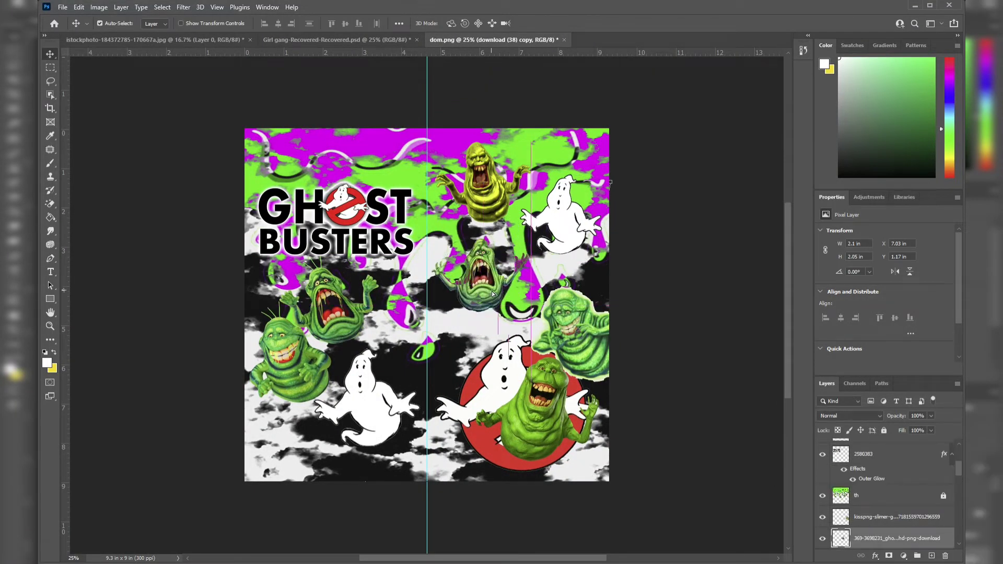
key(ctrl+t)
drag(486, 339, 498, 338)
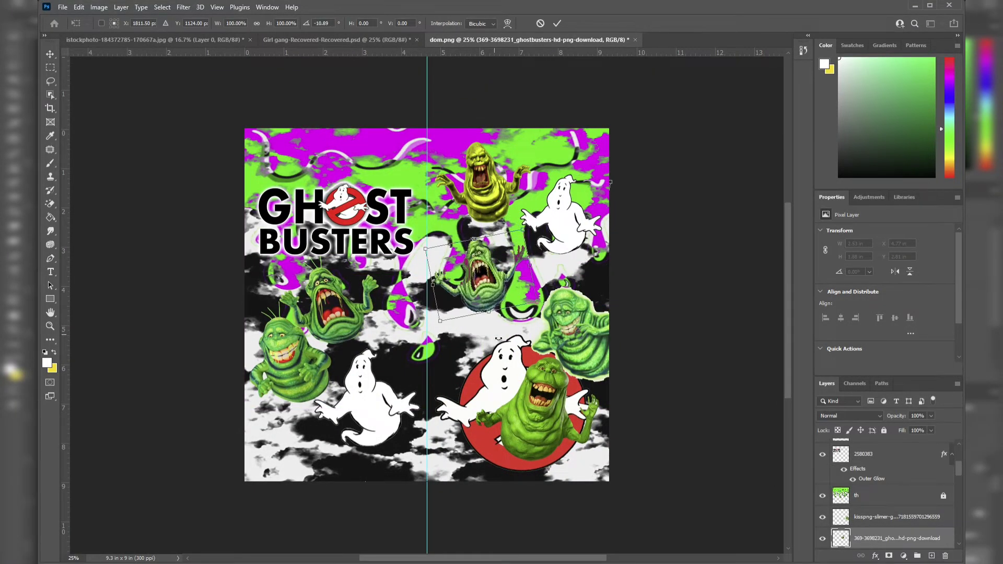
key(Return)
drag(899, 516, 936, 504)
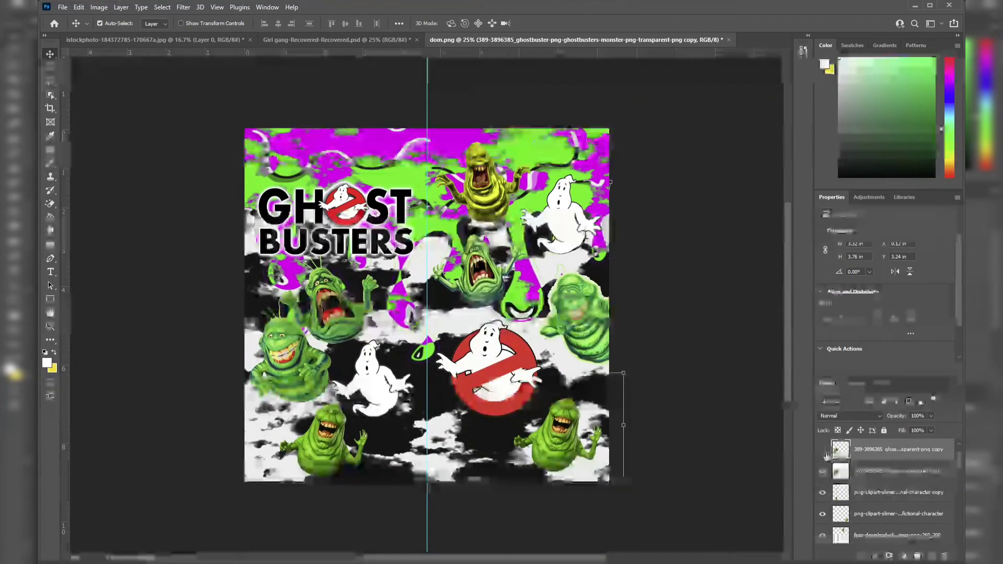
click(51, 204)
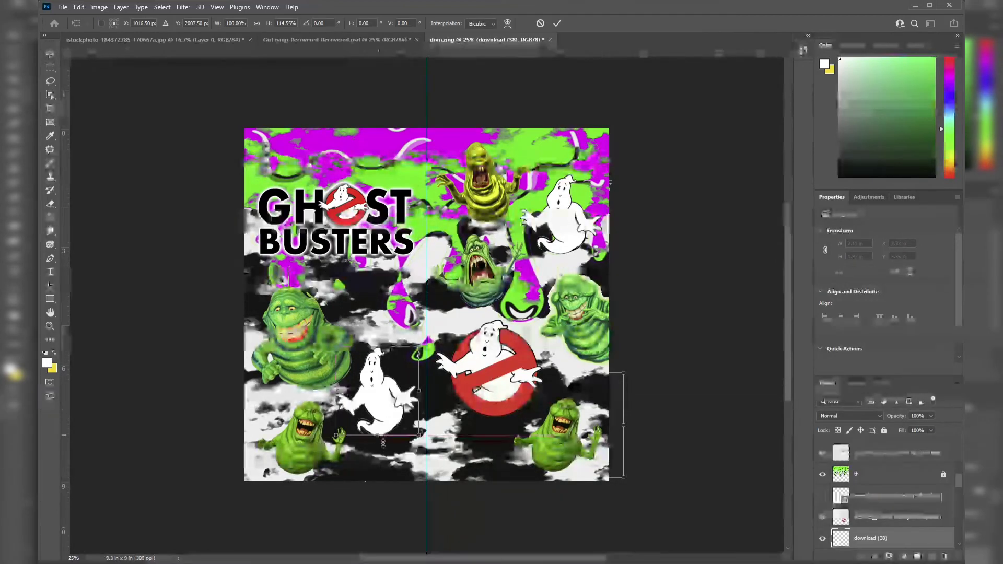
key(Return)
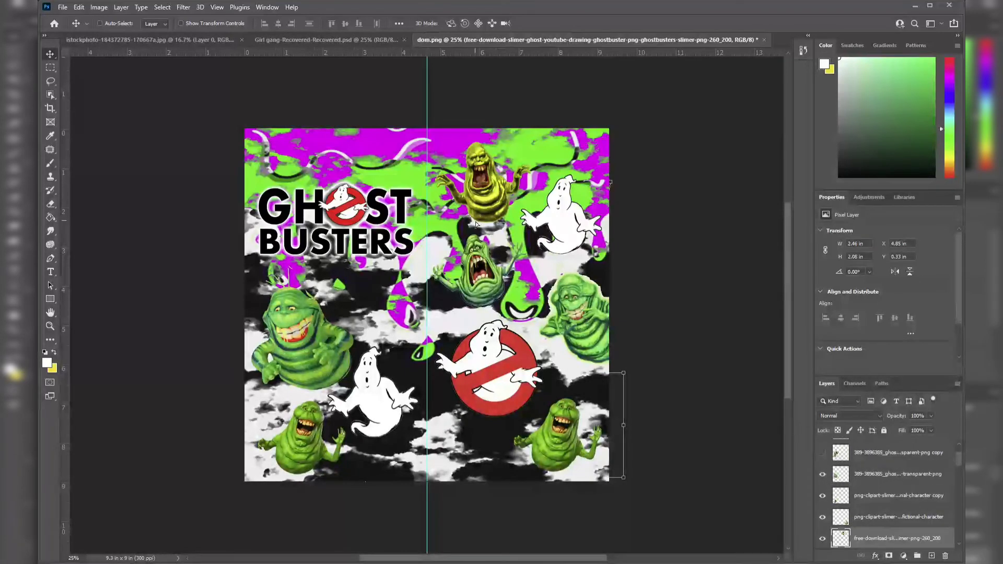
- Copy the top Slimer to just below the title, shrink it slightly and trim its height
drag(500, 193, 398, 314)
drag(431, 348, 418, 335)
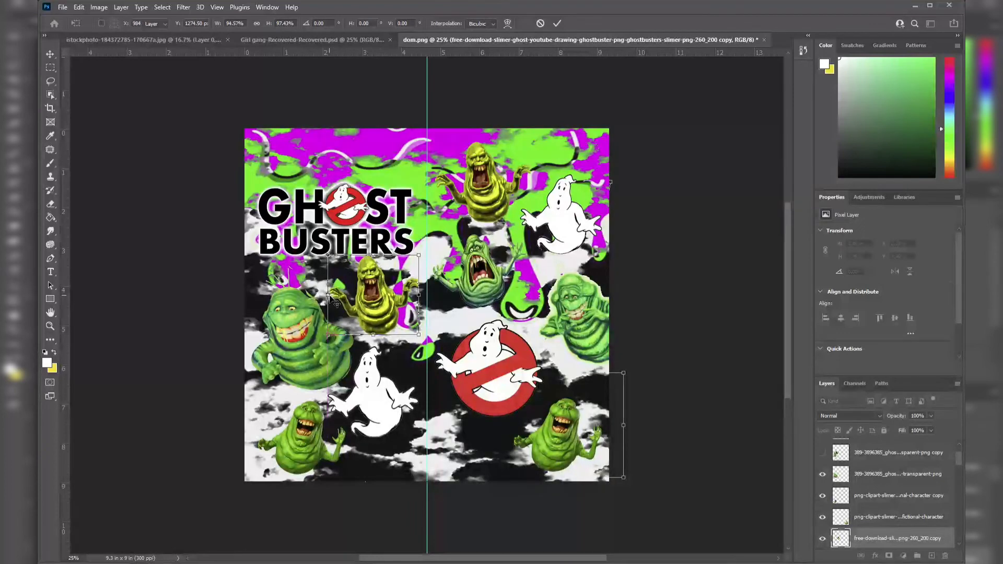
key(Return)
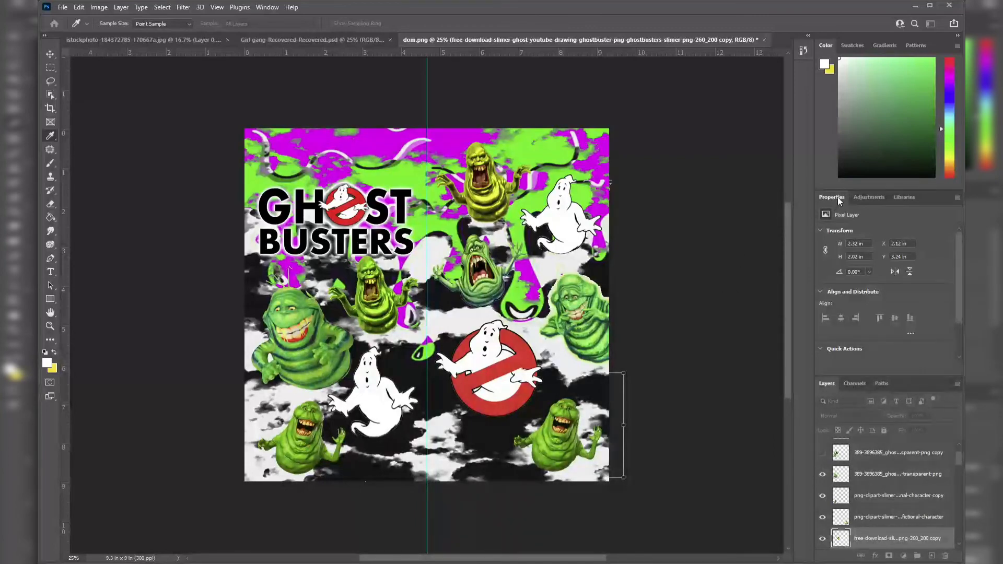
drag(425, 347, 426, 346)
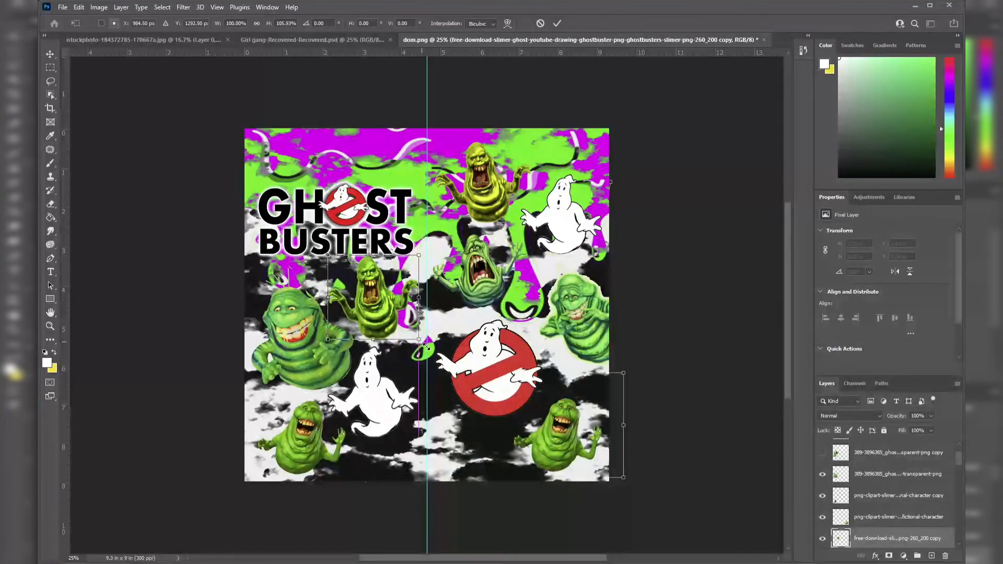
key(Return)
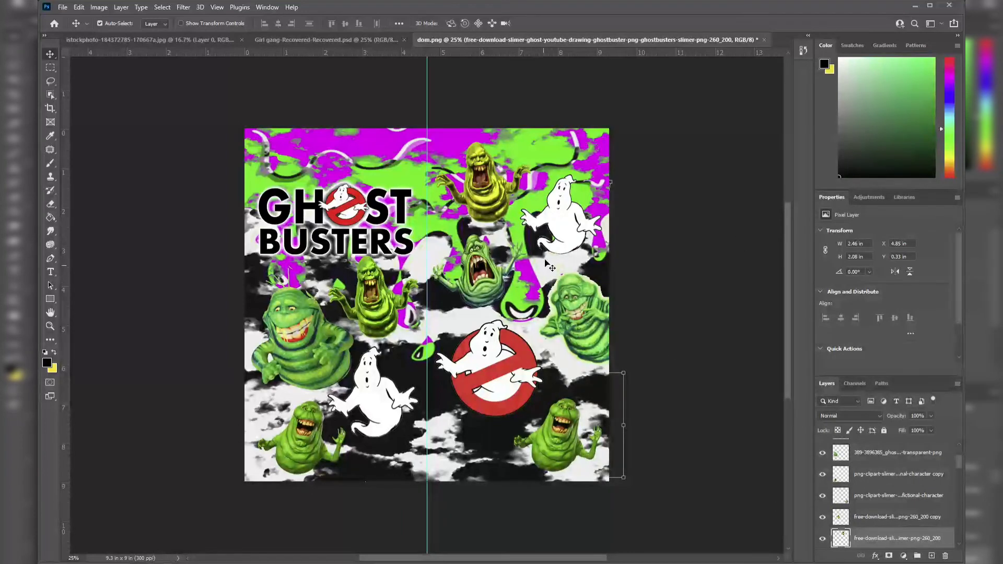
click(821, 539)
- Enlarge the top-right ghost, then shrink it back a little
mouse_move(555, 242)
mouse_down()
mouse_move(563, 211)
mouse_move(490, 262)
mouse_up()
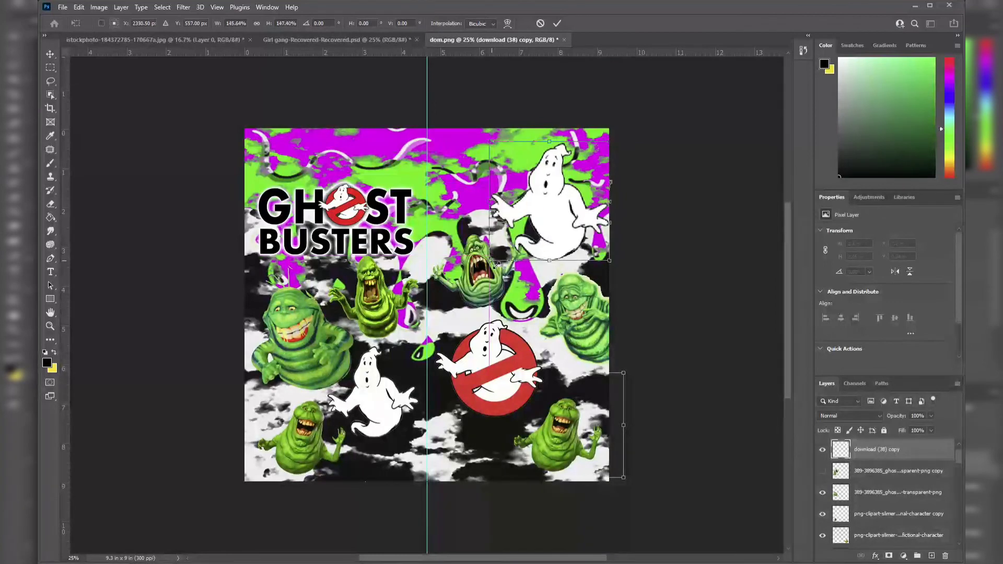
key(Return)
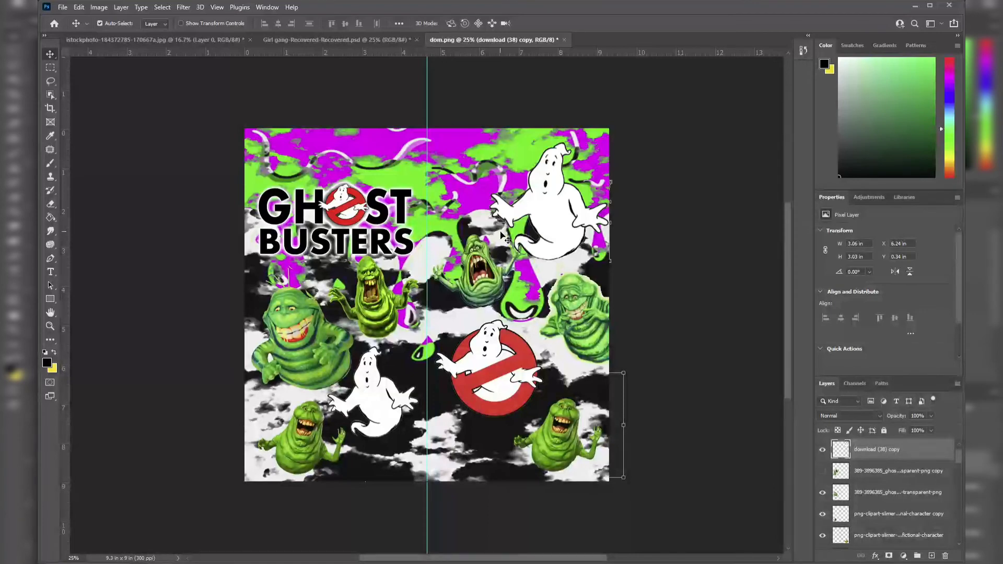
key(ctrl+t)
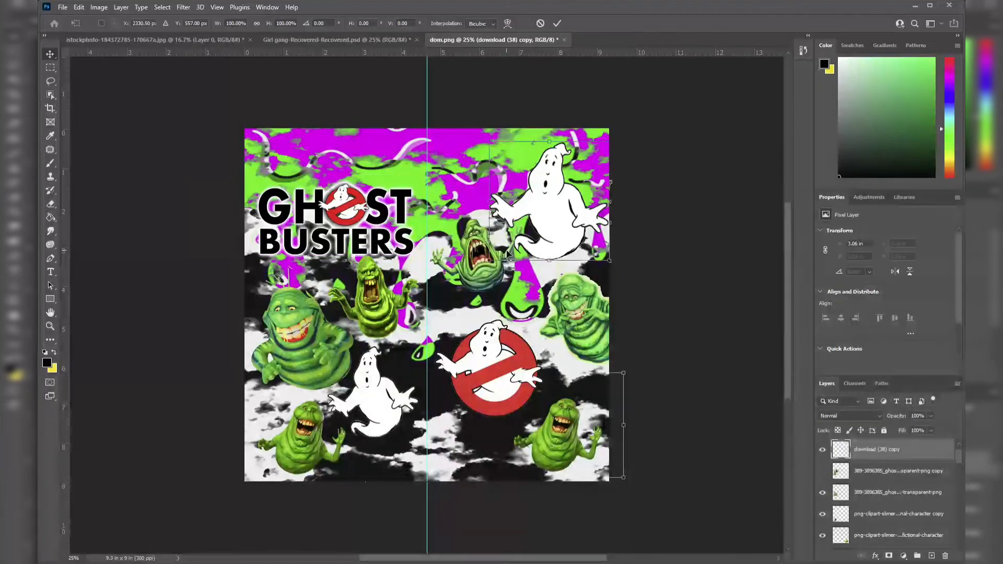
drag(489, 261, 506, 251)
key(Return)
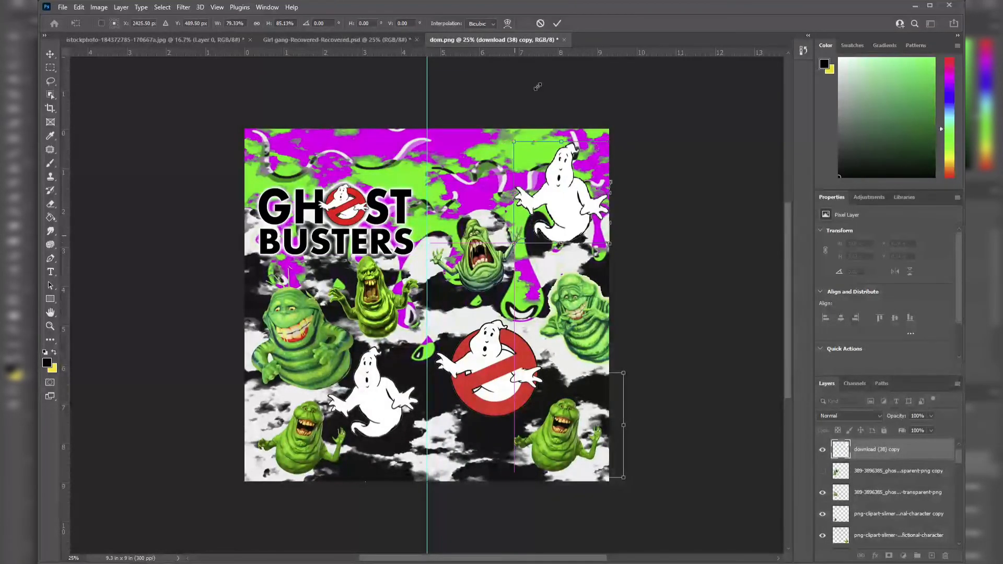
- Stretch the central screaming Slimer wider and taller
ctrl+click(478, 245)
key(ctrl+t)
drag(528, 255, 553, 261)
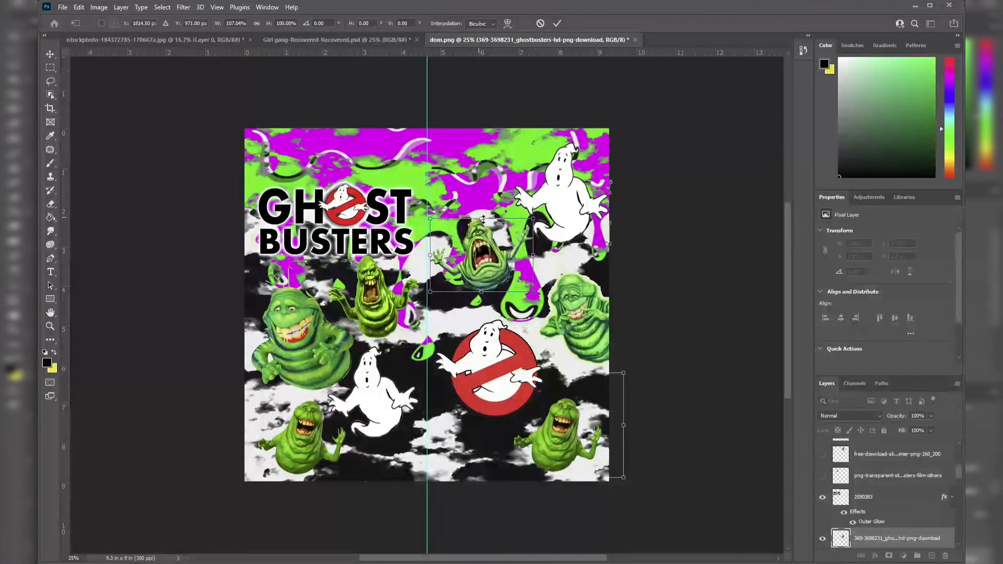
drag(483, 220, 483, 205)
double_click(488, 277)
- Raise and enlarge the no-ghost logo, then tilt it to about -6.77°
drag(489, 387, 490, 368)
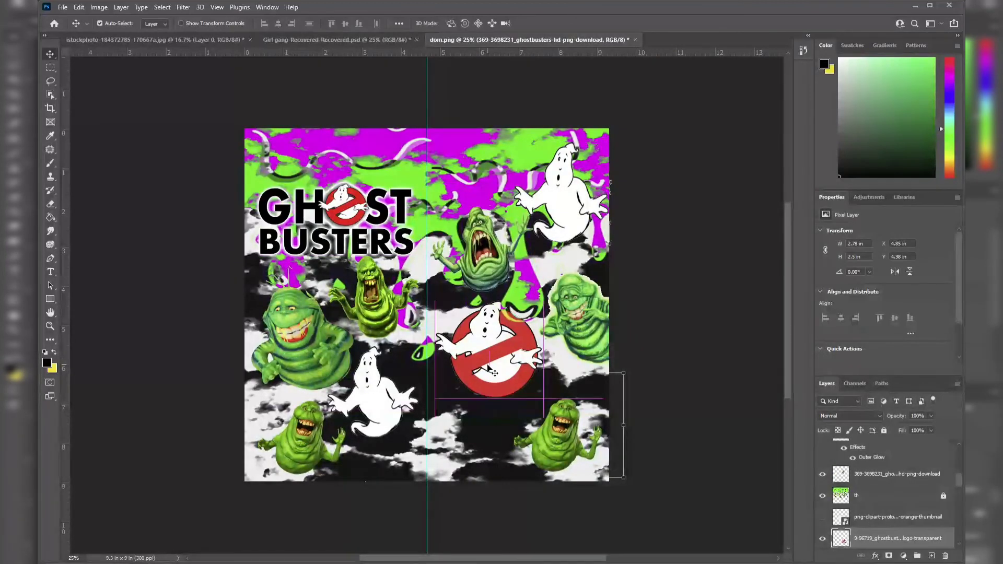
drag(541, 398, 557, 412)
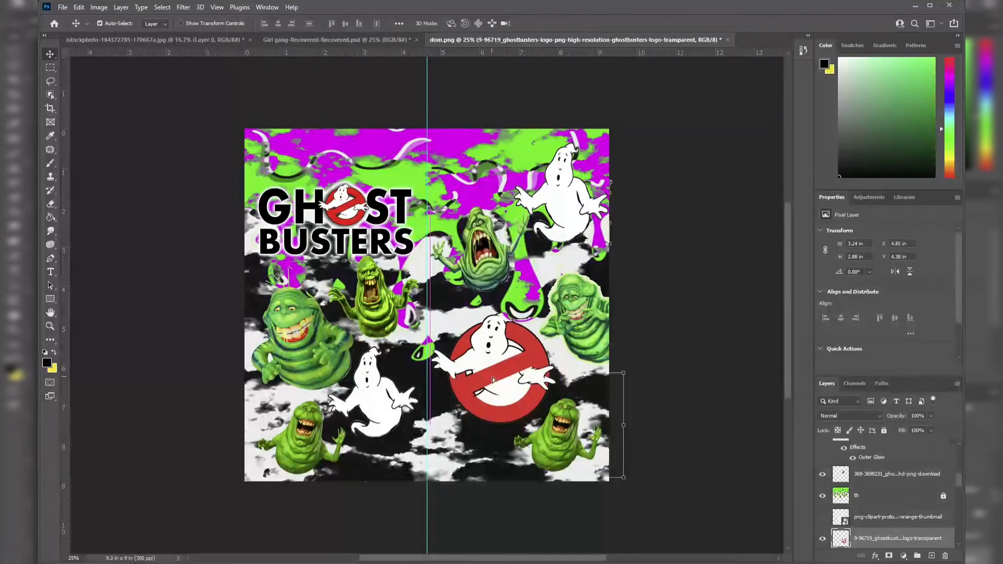
key(Return)
key(ctrl+t)
drag(503, 428, 496, 421)
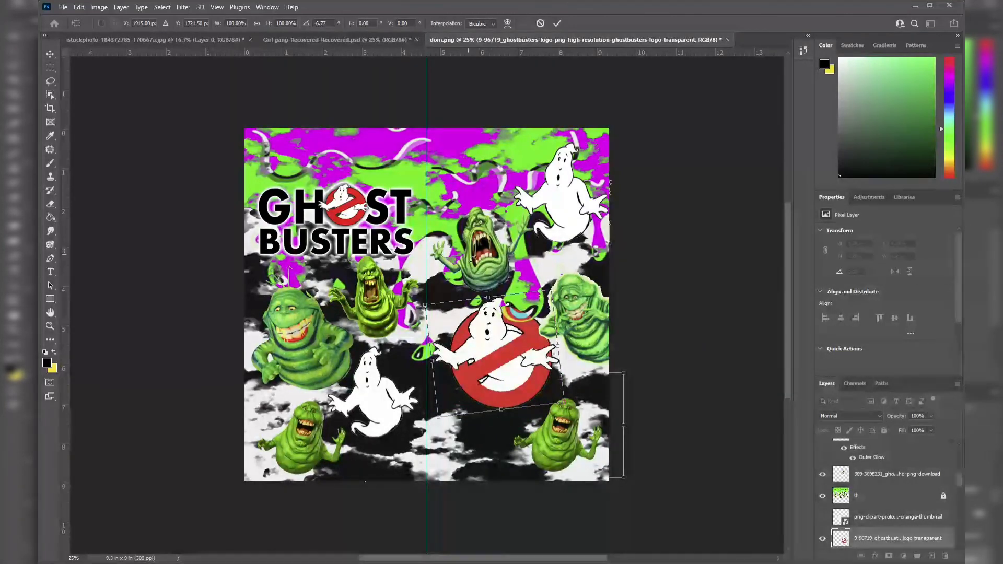
click(899, 497)
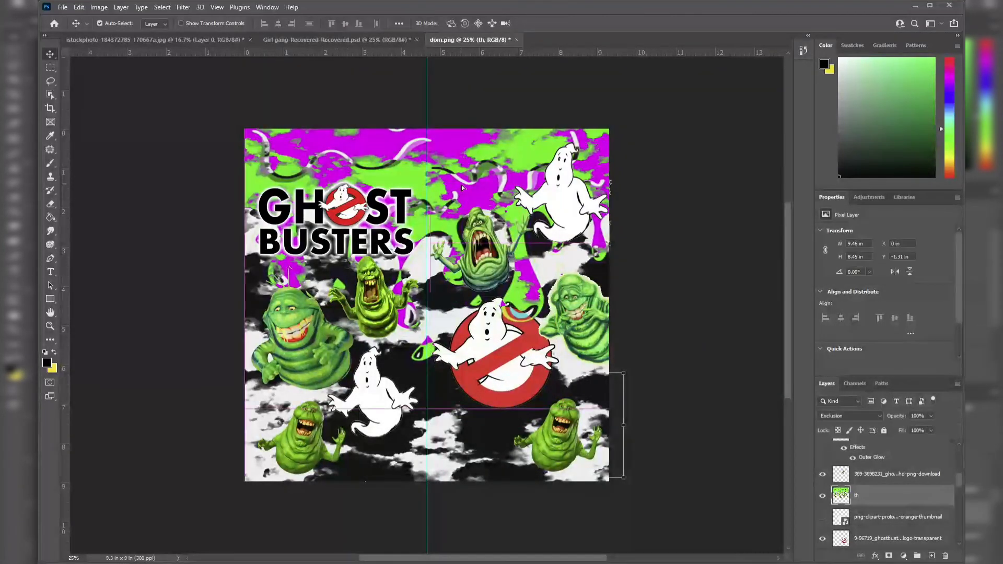
- Shift the slime-drip texture upward and nudge the no-ghost logo slightly
drag(461, 187, 458, 147)
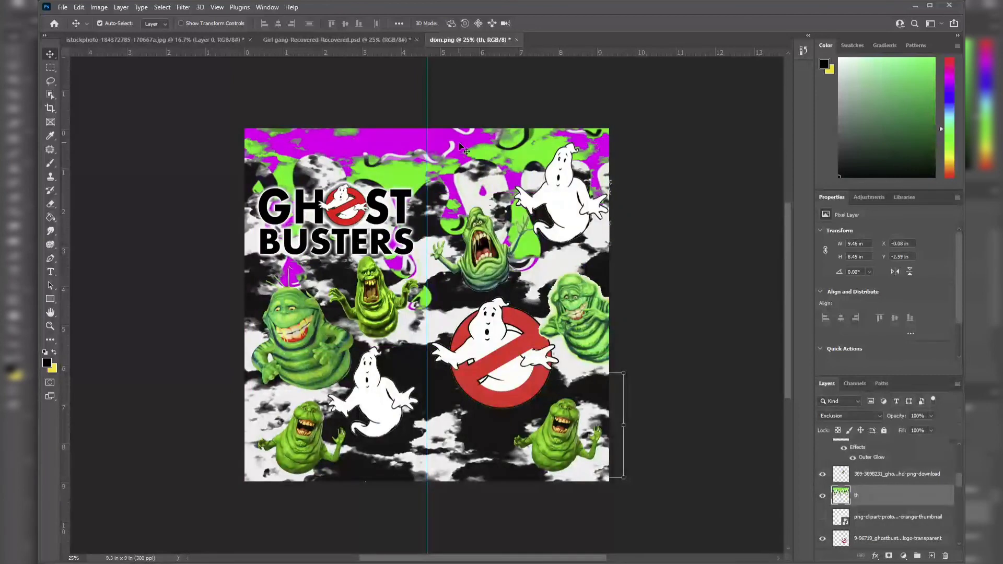
click(500, 269)
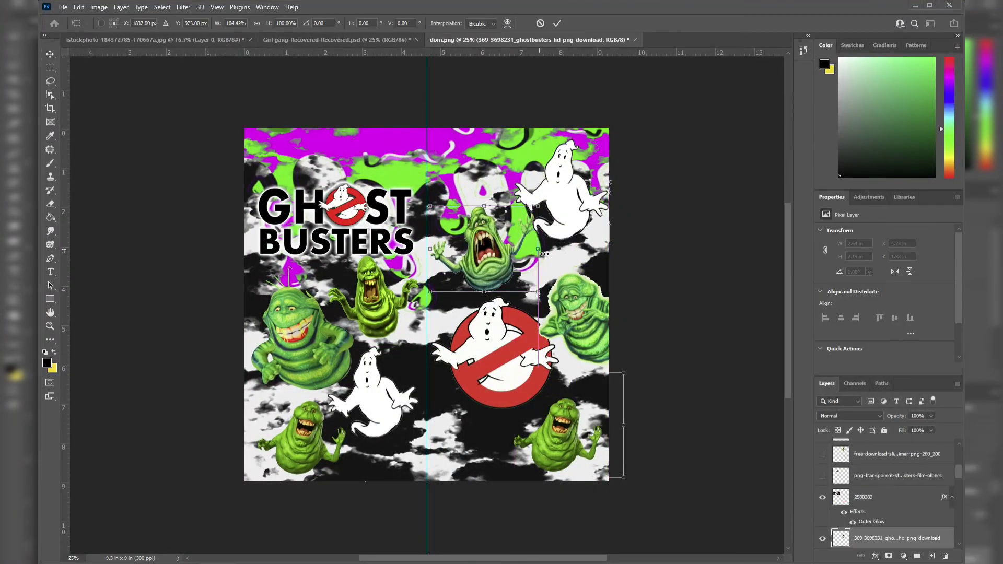
drag(482, 353, 485, 355)
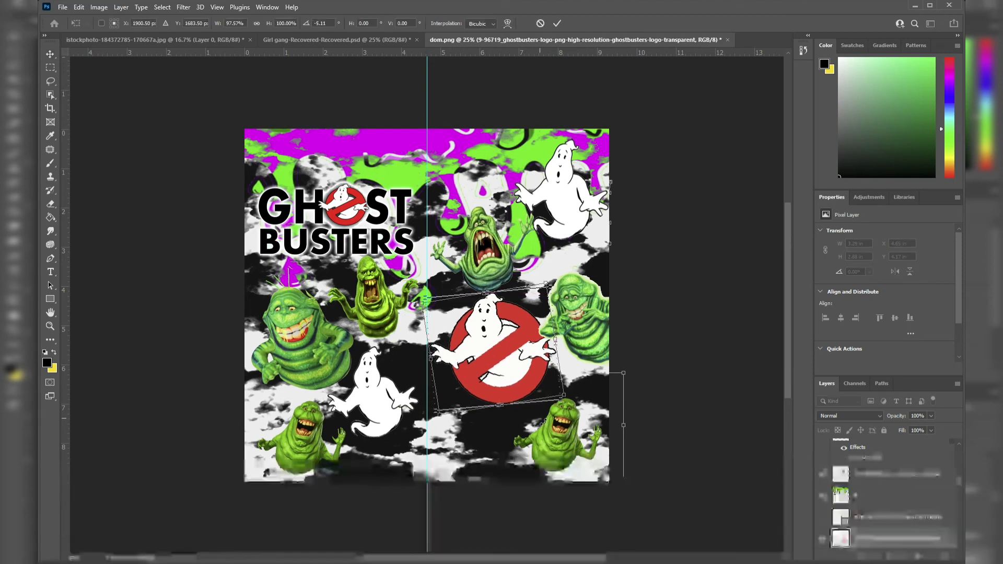
click(51, 219)
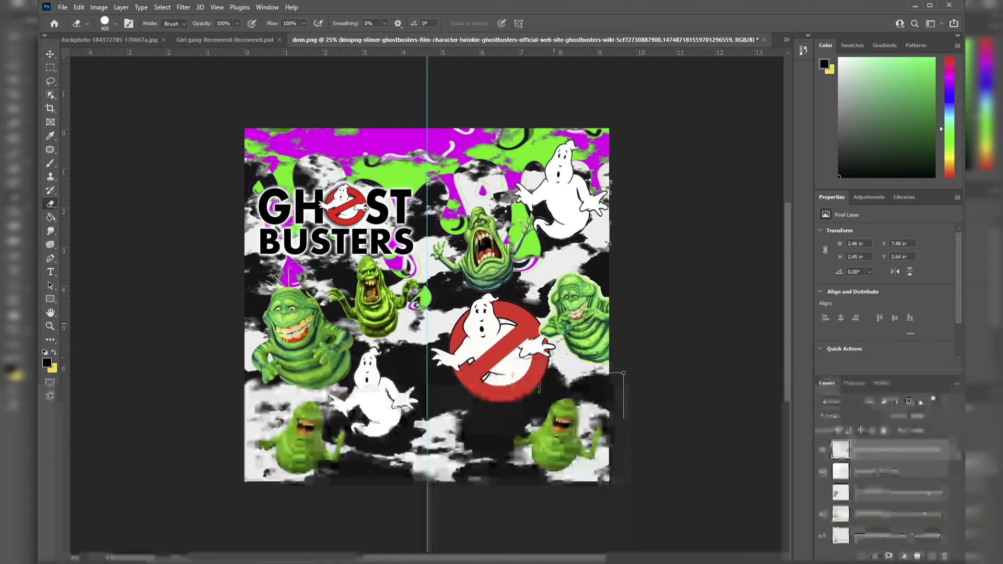
click(50, 204)
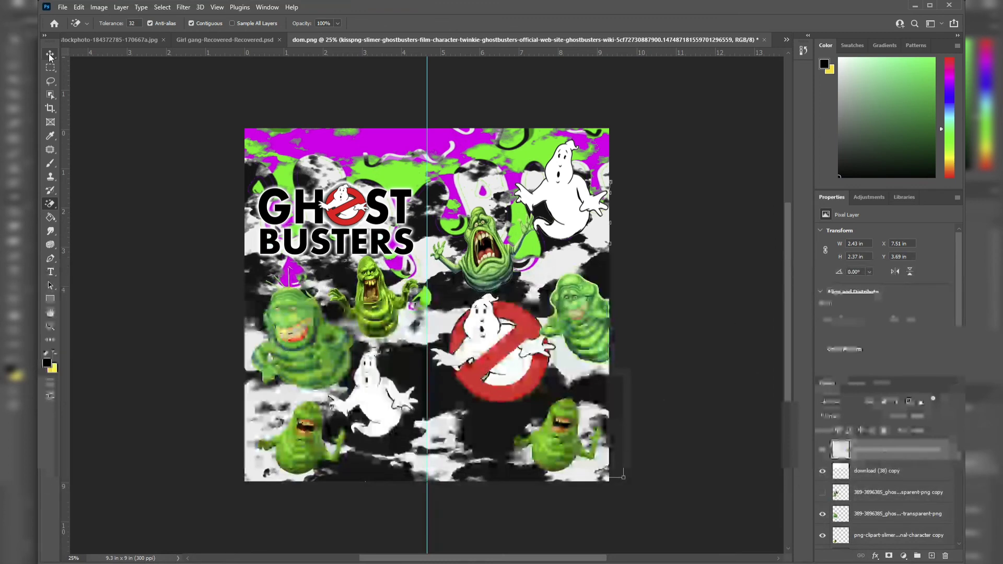
key(v)
- Enlarge the right-hand Slimer, nudge the bottom-left Slimer left, and enlarge the lower-middle ghost
key(ctrl+t)
drag(527, 257, 514, 243)
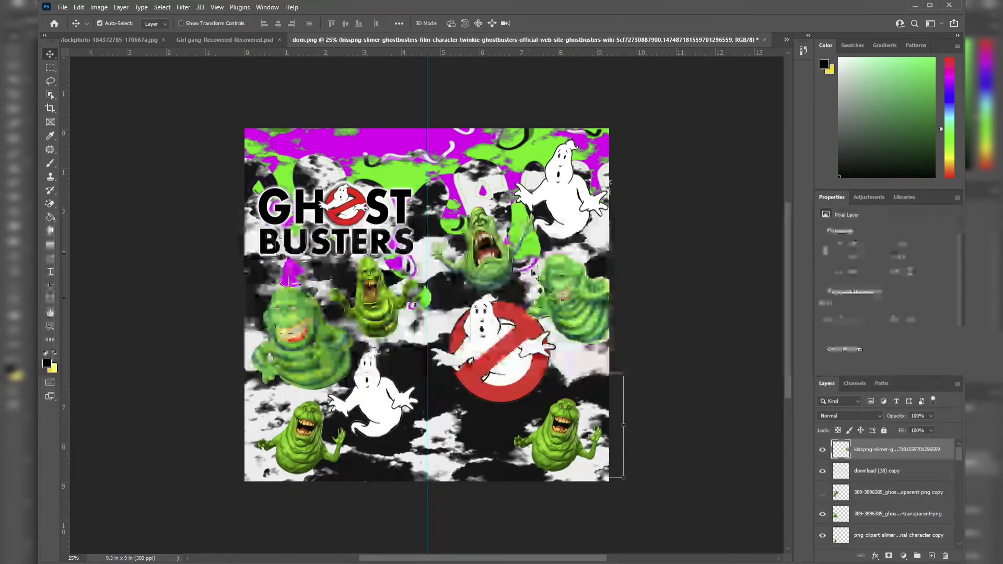
key(Return)
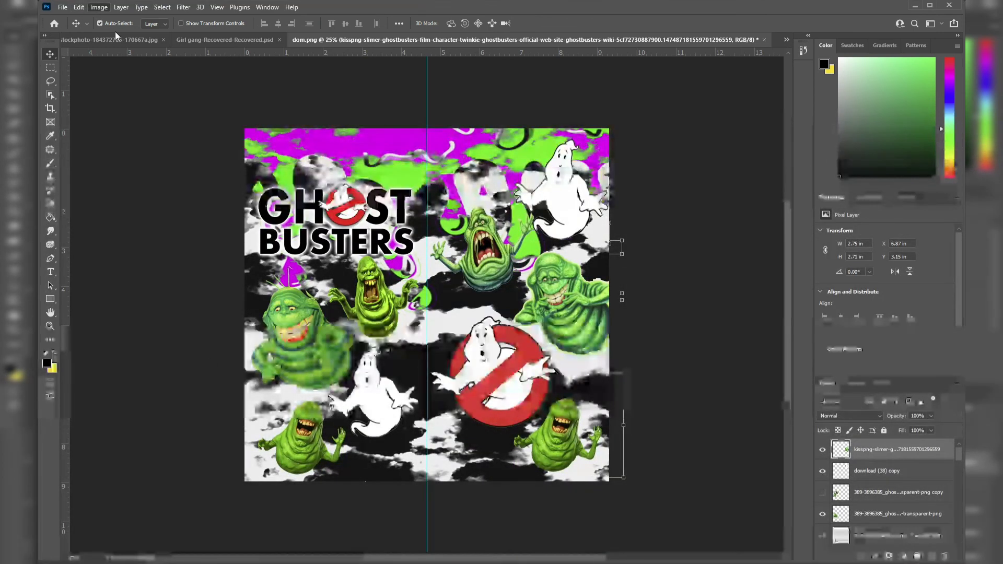
key(i)
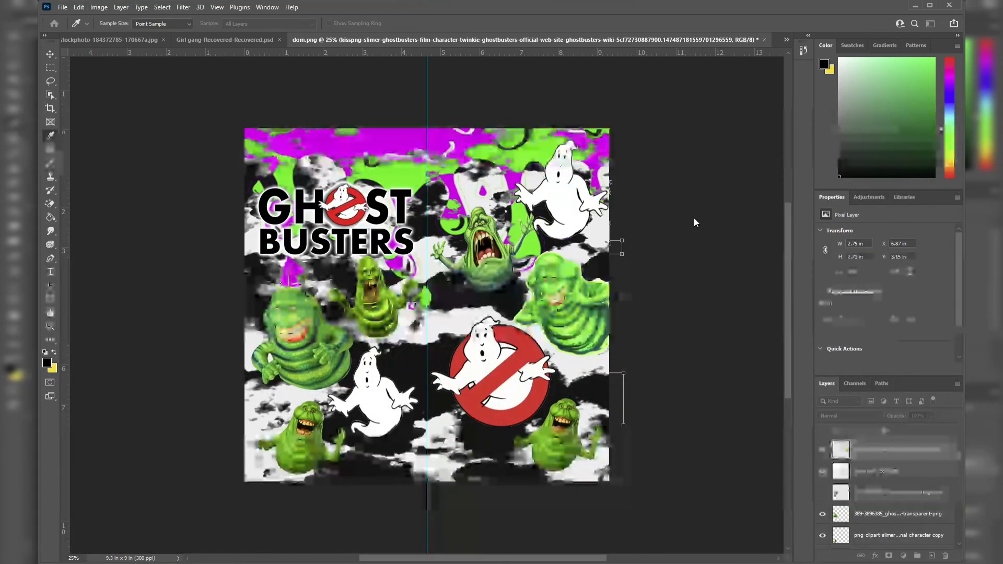
key(v)
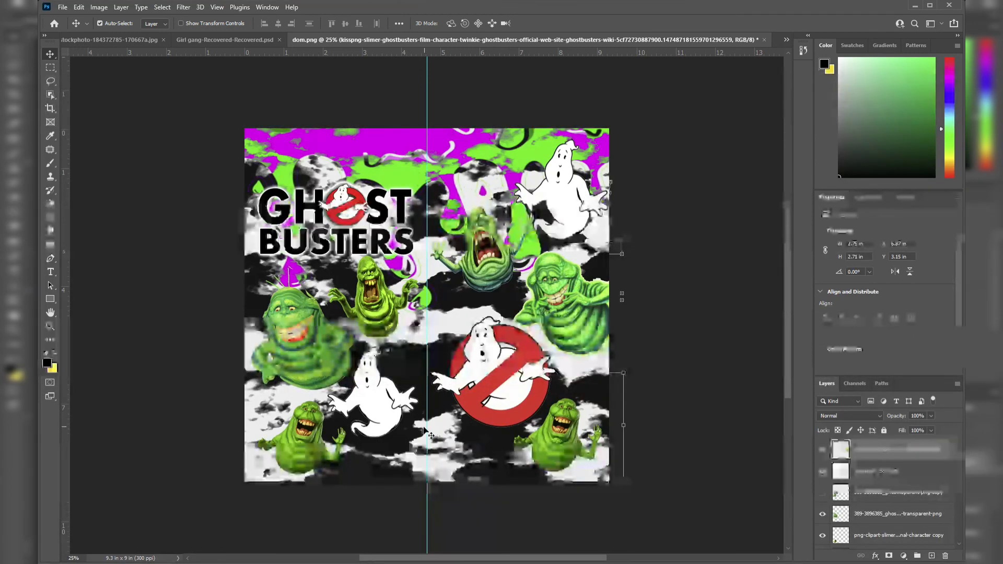
drag(295, 434, 287, 436)
key(ctrl+t)
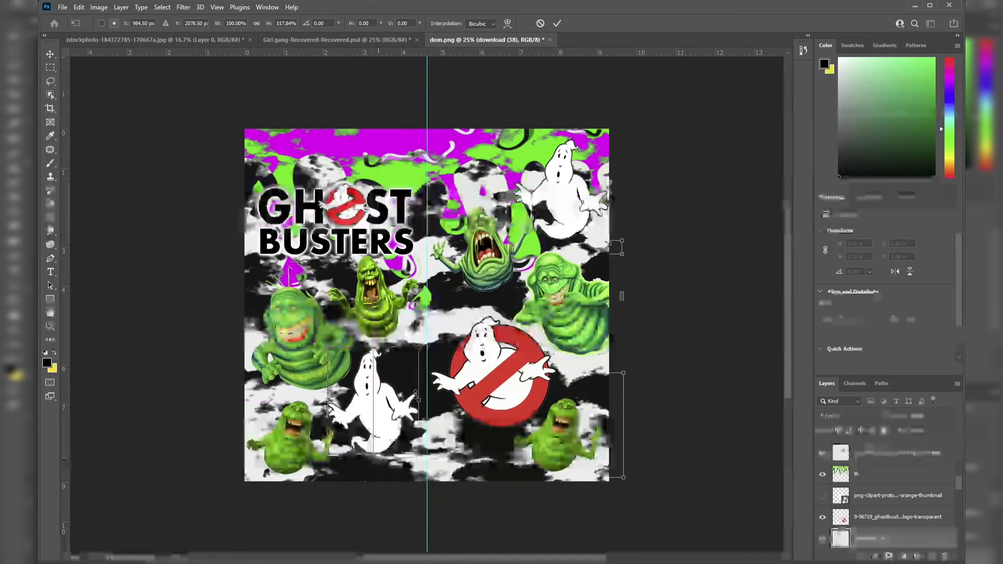
key(Return)
- Tilt the central screaming Slimer to about -8°
click(481, 250)
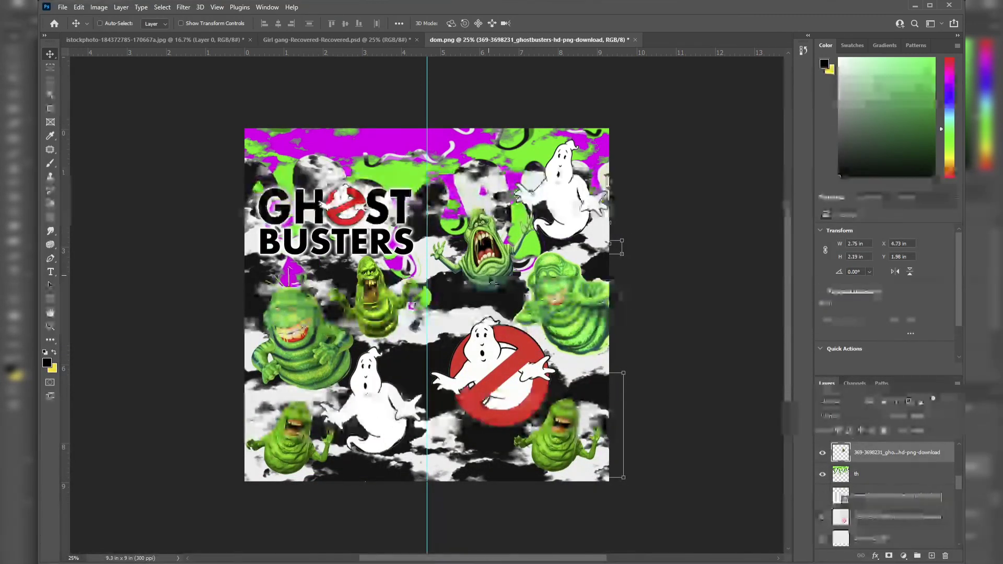
key(ctrl+t)
mouse_move(544, 262)
mouse_down()
mouse_move(529, 295)
mouse_move(546, 301)
mouse_up()
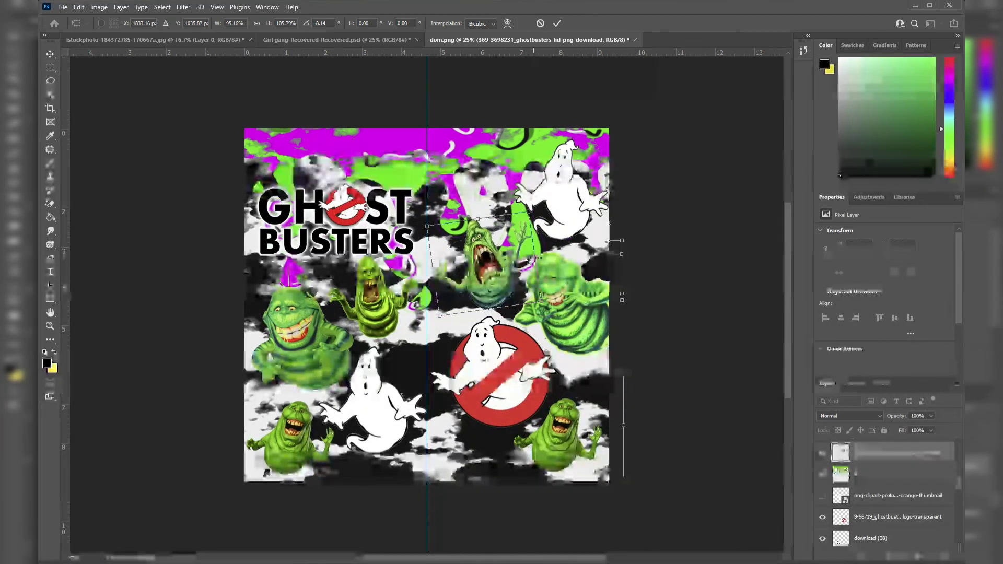